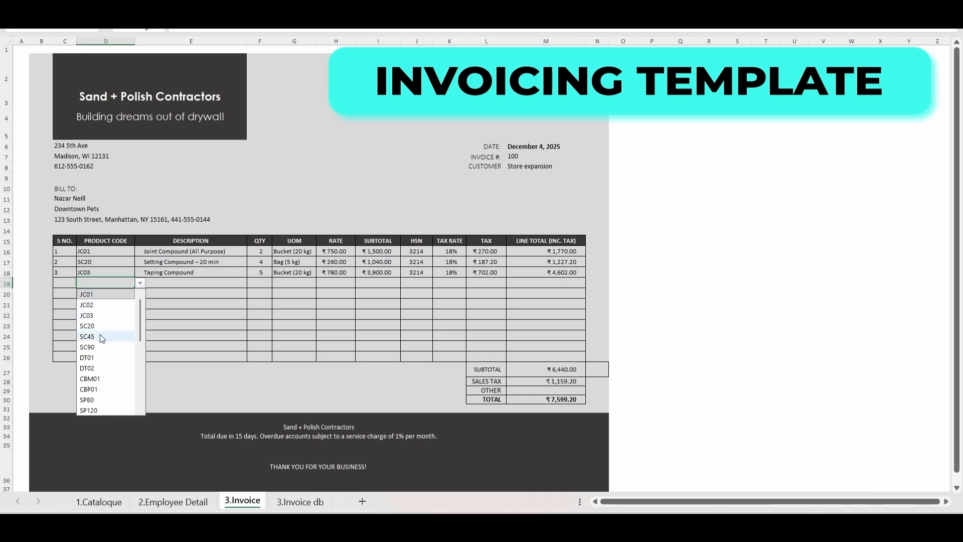
# Step: Choose product code SC45 for the fourth invoice line item and set its quantity to 4
pyautogui.click(100, 336)
pyautogui.click(261, 285)
pyautogui.write('4')
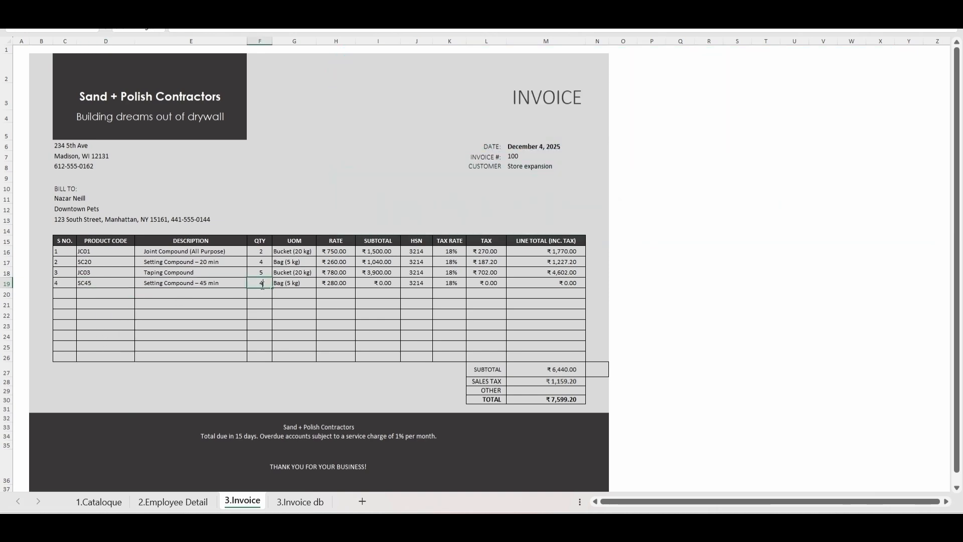
pyautogui.press('Return')
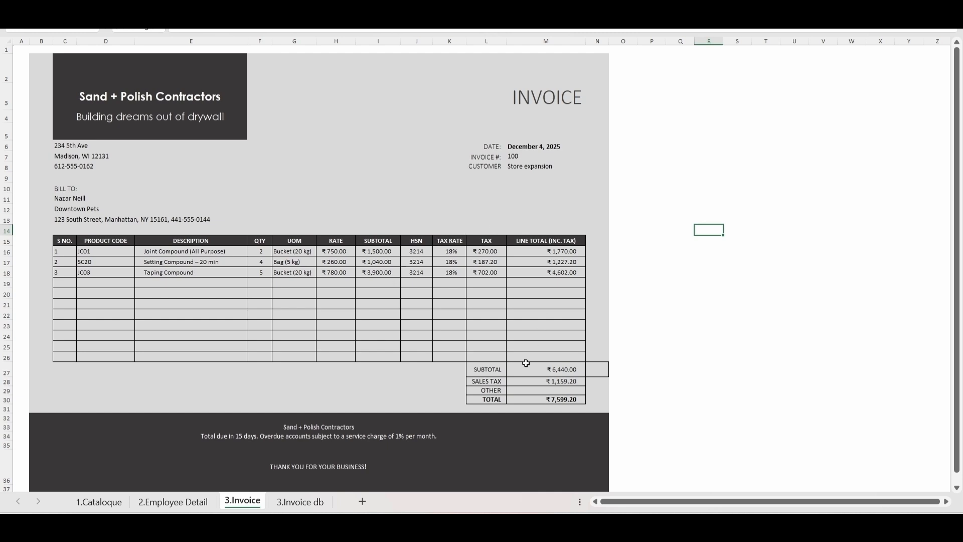
# Step: Review the product list on the 3.Invoice db sheet and add SC45 with quantity 4 in row 19 of the 3.Invoice sheet
pyautogui.click(295, 501)
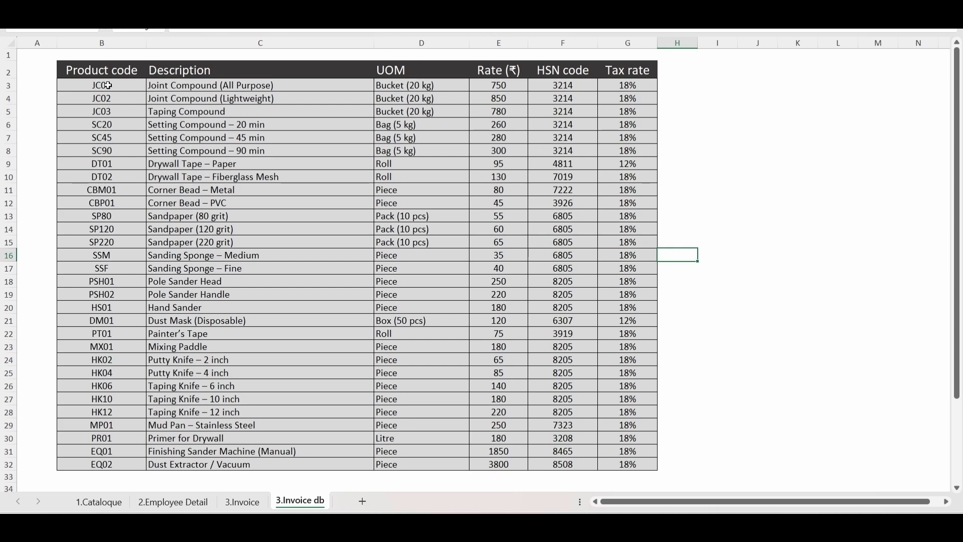
pyautogui.hotkey('ctrl', 'pageup')
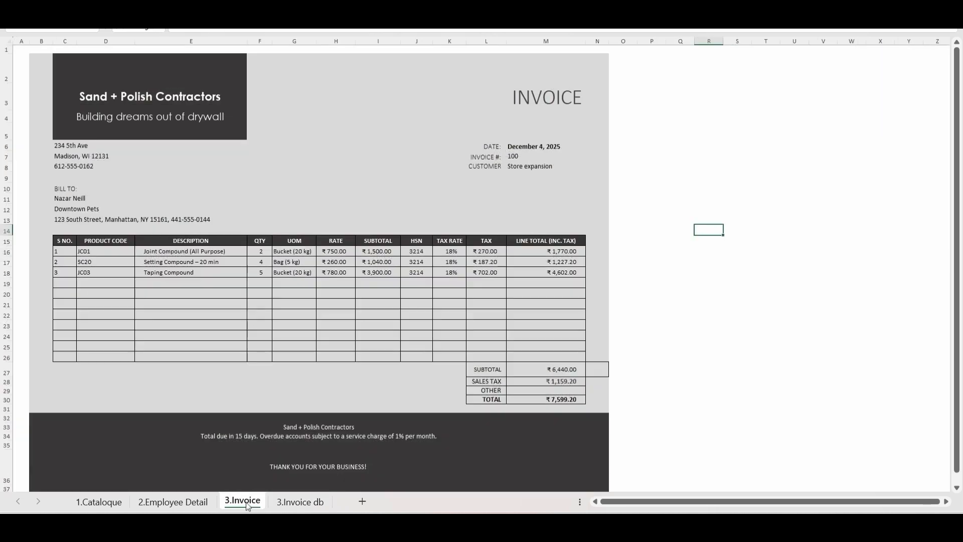
pyautogui.click(96, 284)
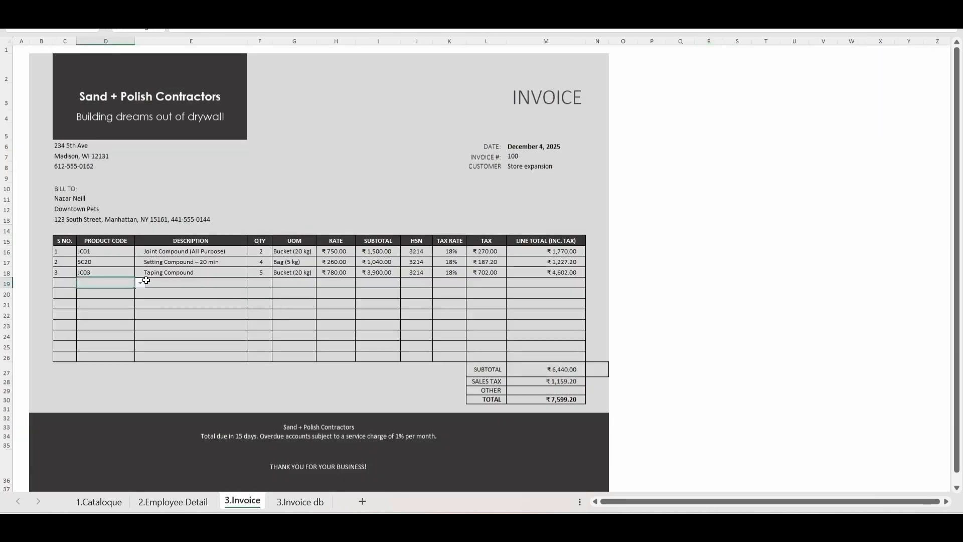
pyautogui.click(140, 283)
pyautogui.click(102, 337)
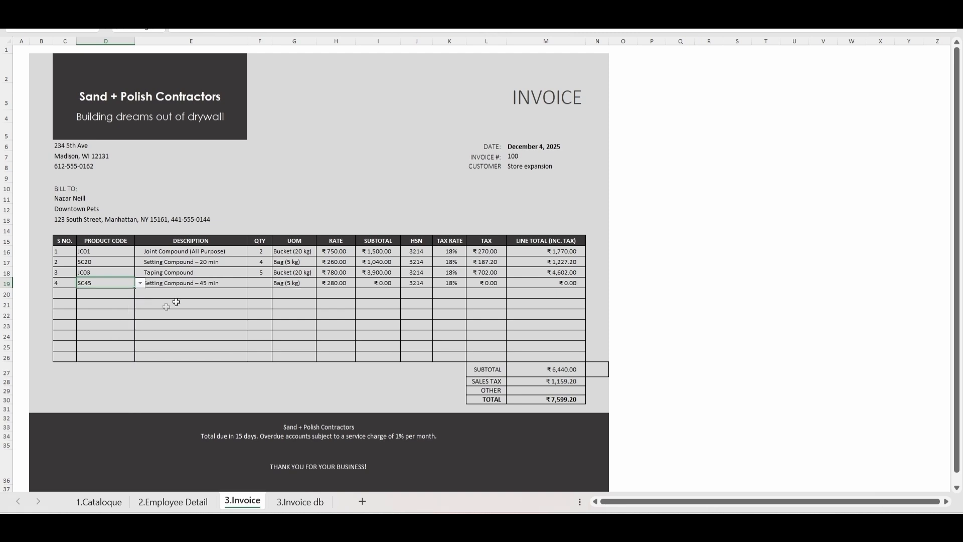
pyautogui.click(261, 285)
pyautogui.write('4')
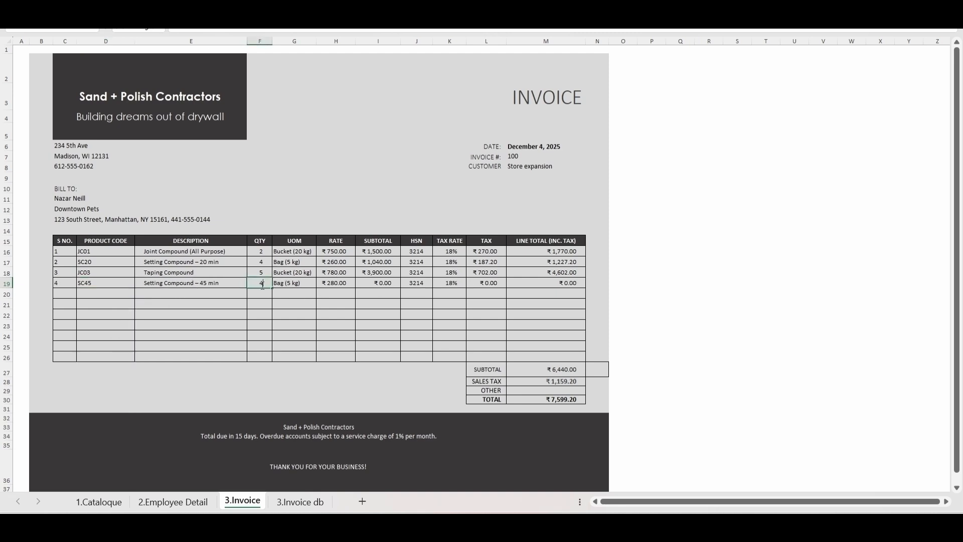
pyautogui.press('Return')
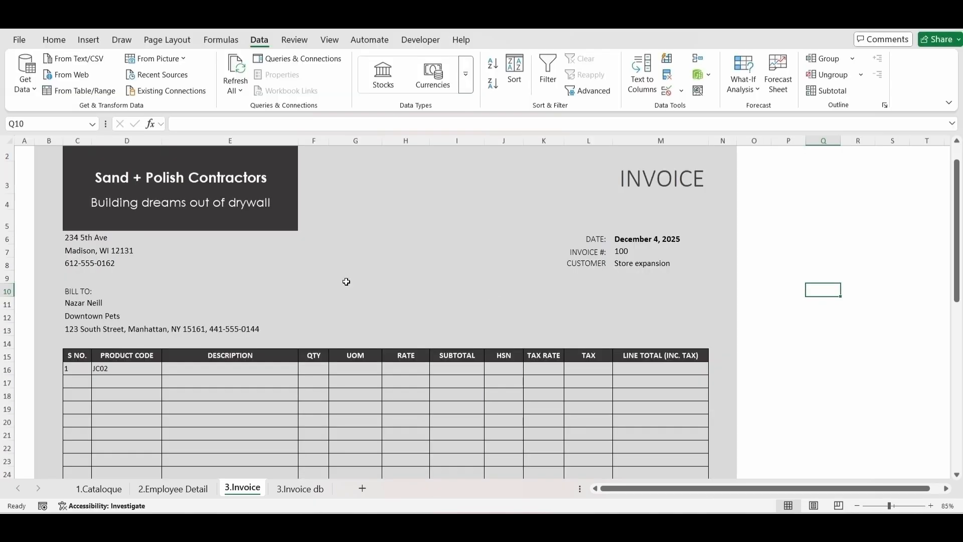
# Step: View the product code choices available in cell D21 of the invoice table without selecting one
pyautogui.scroll(-1, 346, 282)
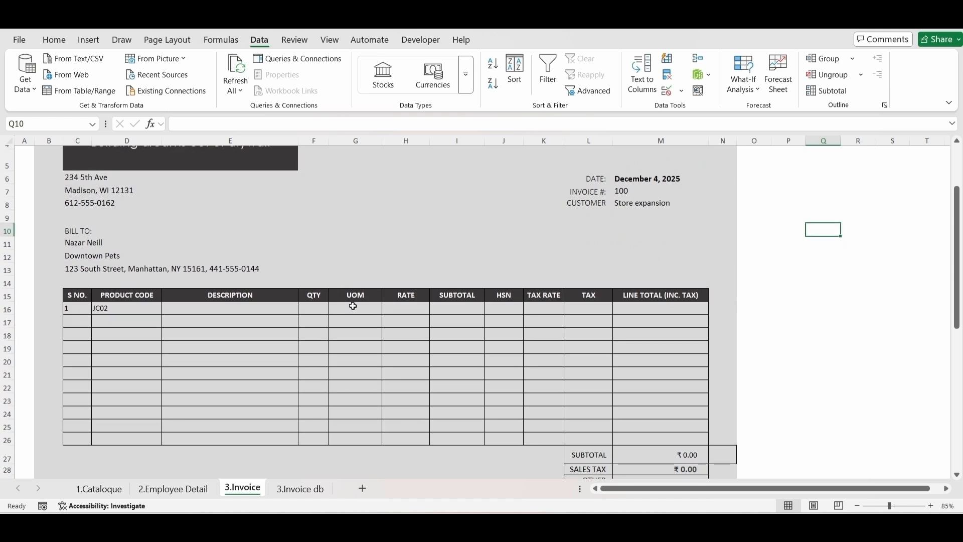
pyautogui.scroll(-1, 108, 361)
pyautogui.click(129, 344)
pyautogui.click(167, 344)
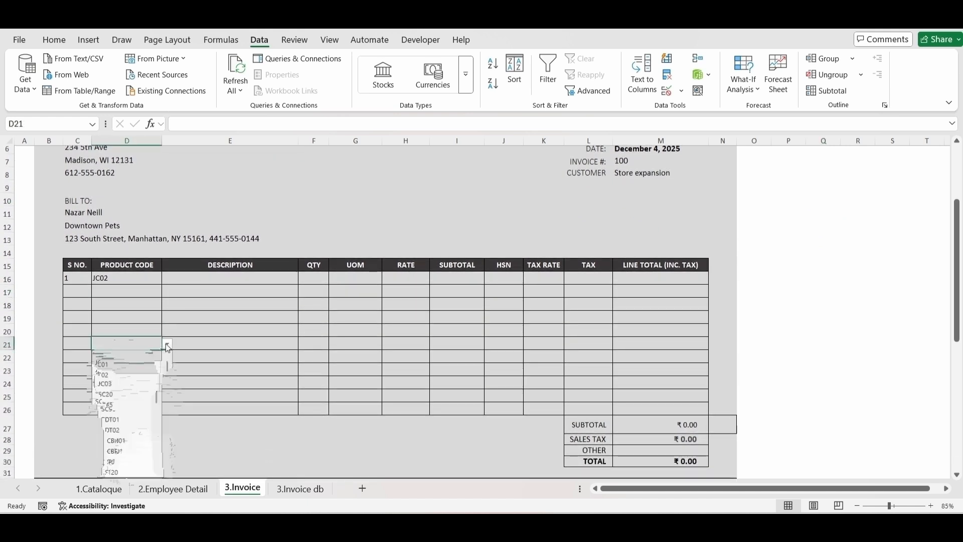
pyautogui.click(118, 310)
# Step: Start a VLOOKUP formula in description cell E16 with product code cell D16 as the lookup value
pyautogui.click(174, 281)
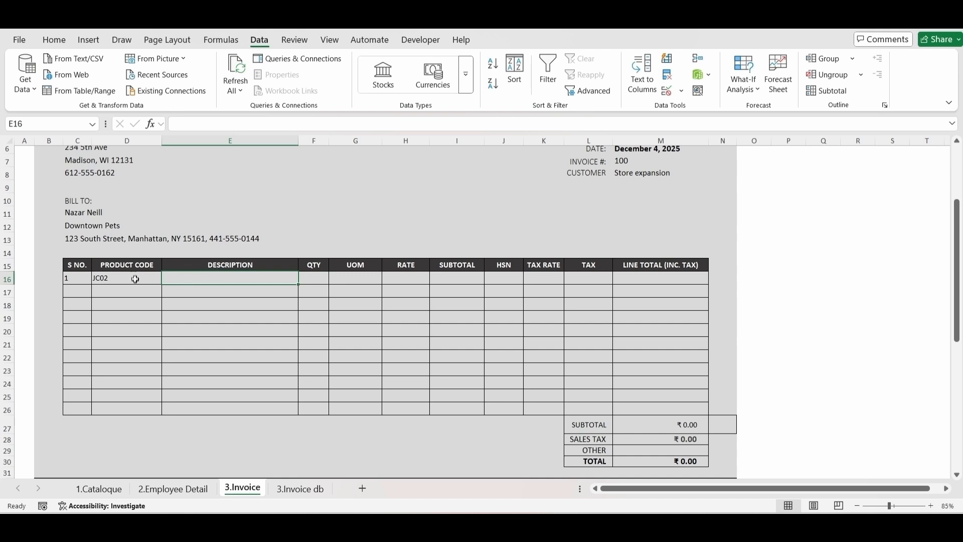
pyautogui.write('=vl')
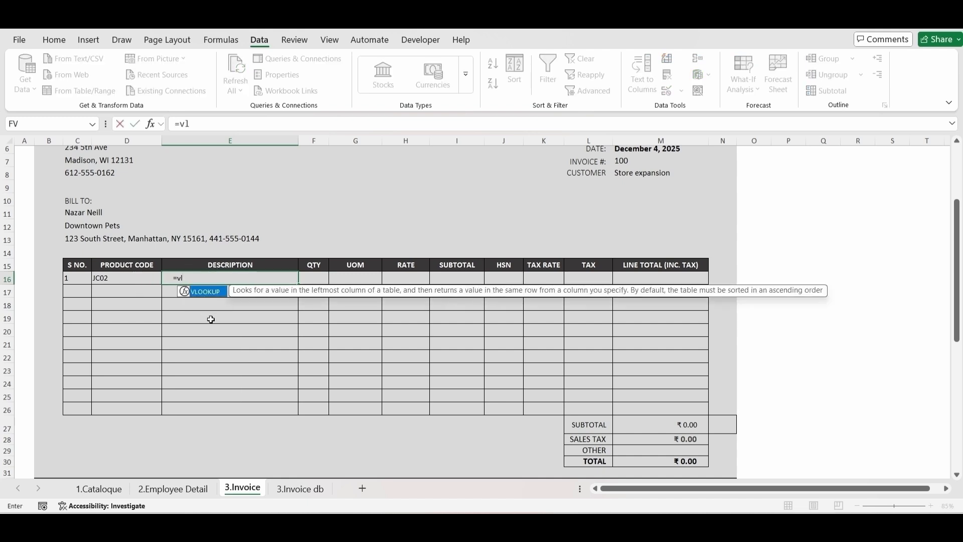
pyautogui.write('o')
pyautogui.press('Tab')
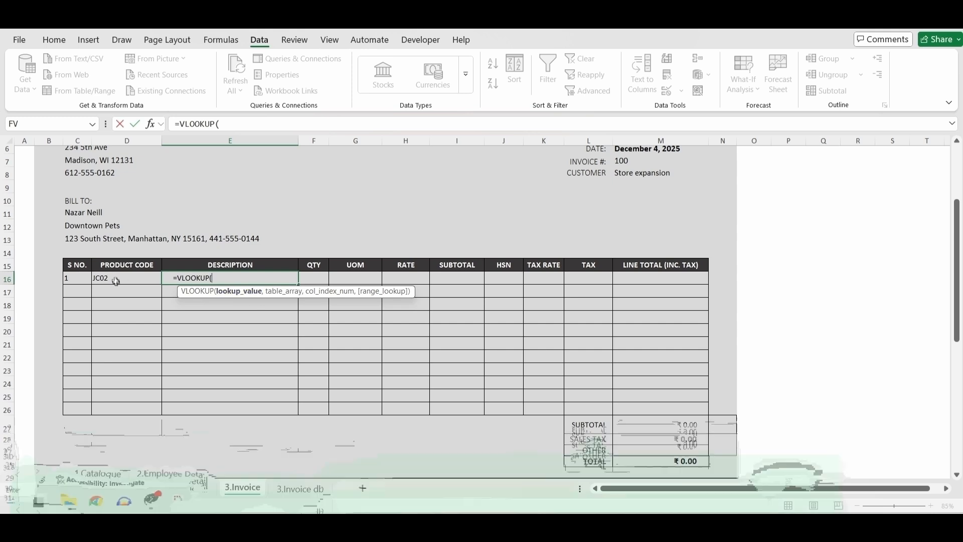
pyautogui.click(115, 278)
pyautogui.write(',')
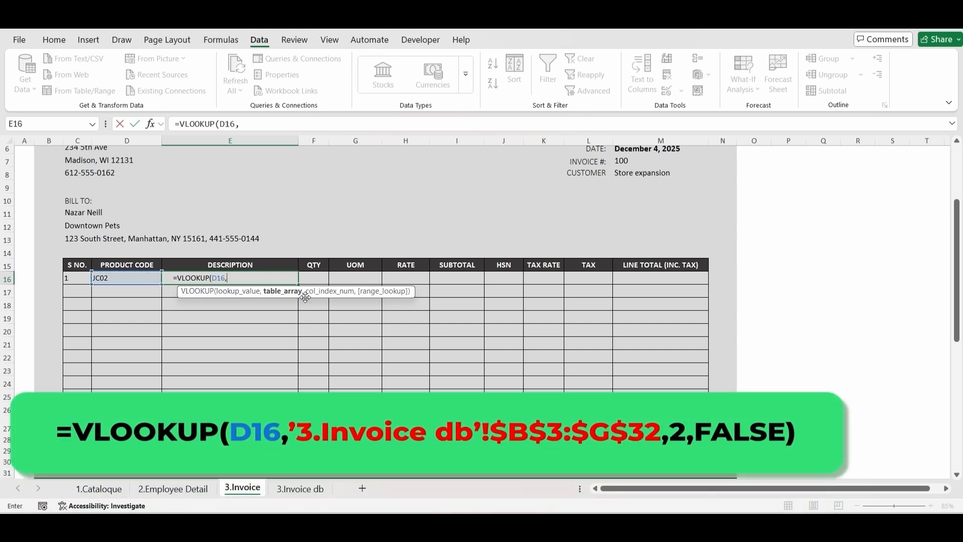
# Step: Set the VLOOKUP table array to '3.Invoice db'!$B$3:$G$32, using absolute references for both corners
pyautogui.click(300, 488)
pyautogui.scroll(5, 107, 211)
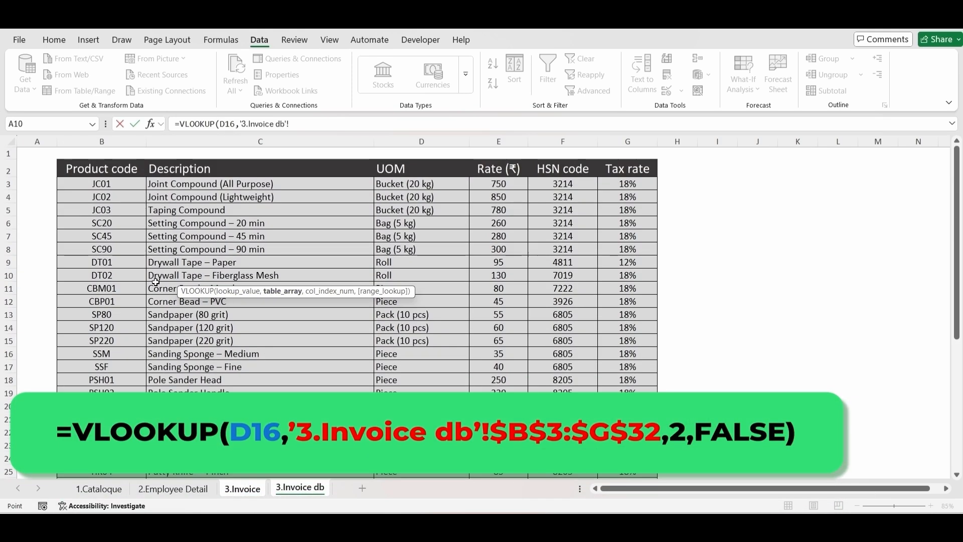
pyautogui.click(105, 184)
pyautogui.hotkey('ctrl', 'shift', 'Down')
pyautogui.hotkey('ctrl', 'shift', 'Right')
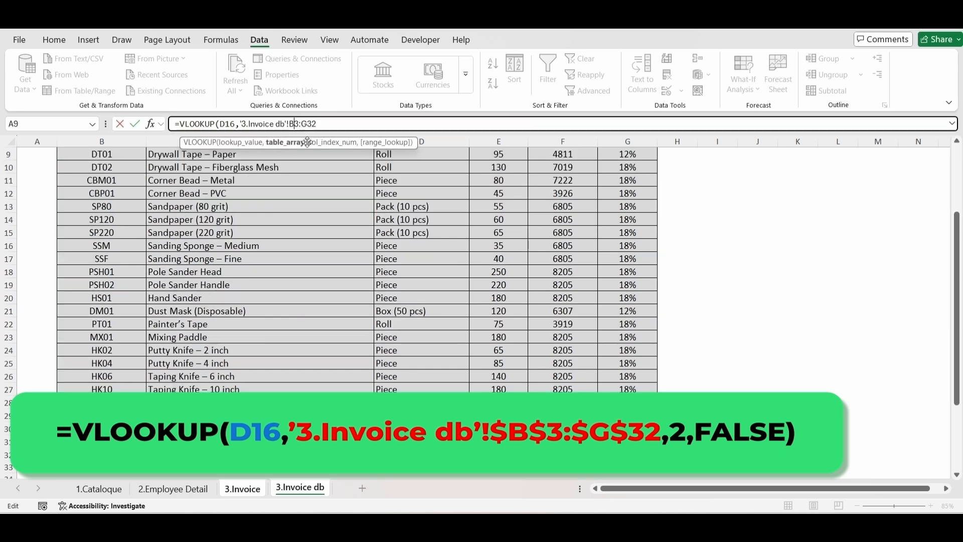
pyautogui.click(312, 124)
pyautogui.press('F4')
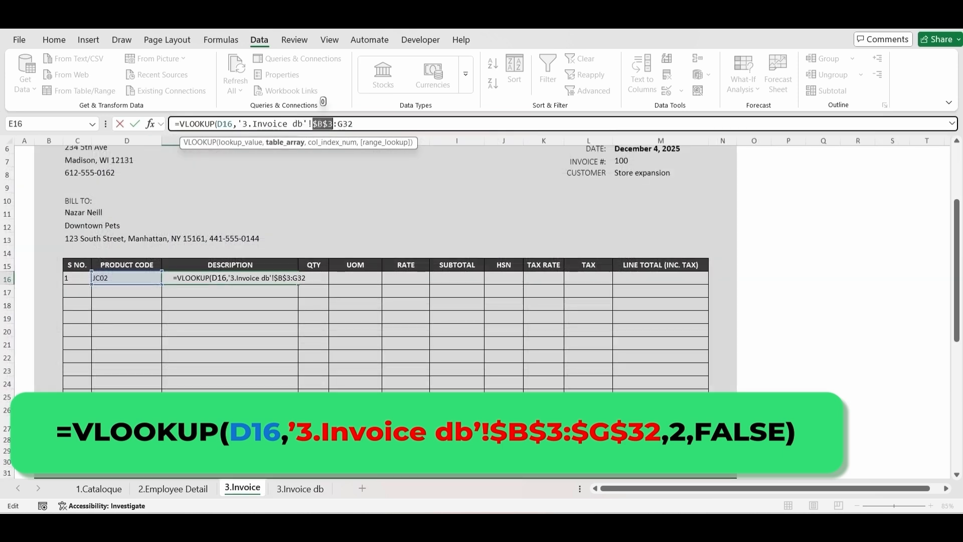
pyautogui.click(339, 125)
pyautogui.press('F4')
pyautogui.click(377, 127)
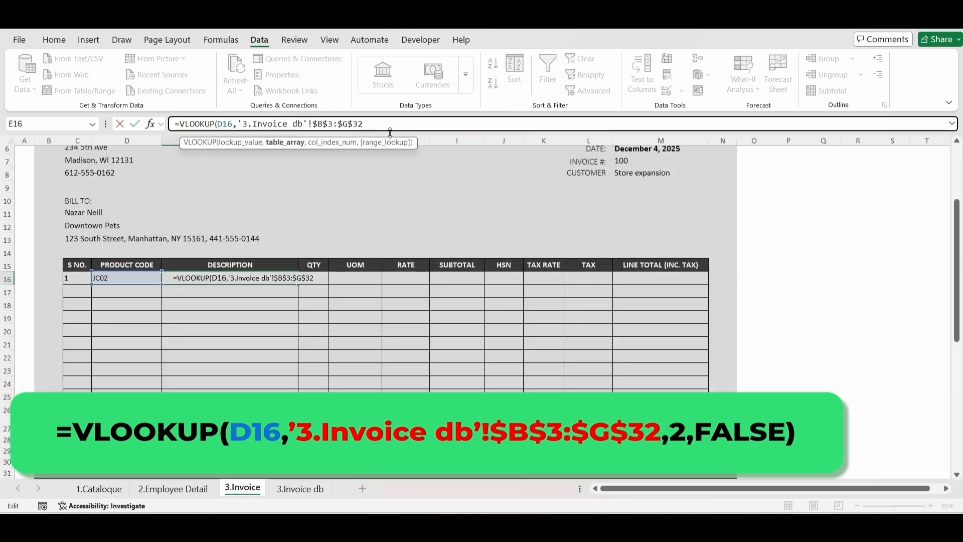
pyautogui.write(',')
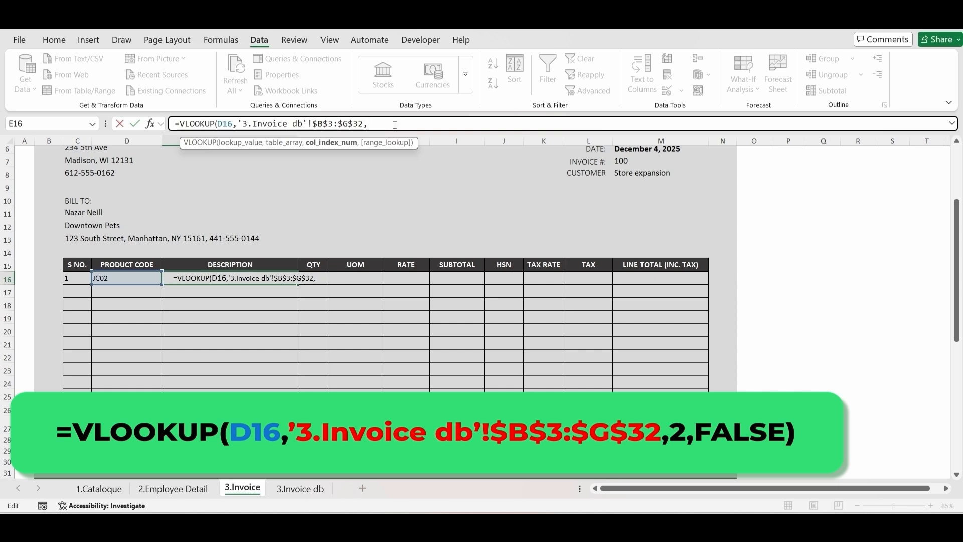
# Step: Complete the VLOOKUP in E16 with column index 2 and FALSE for an exact match
pyautogui.write('2,')
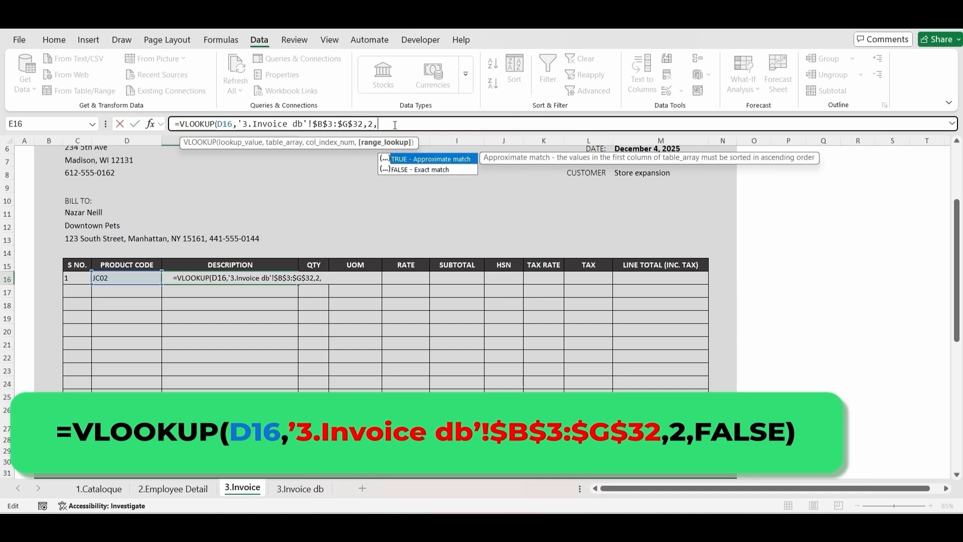
pyautogui.press('Down')
pyautogui.write(')')
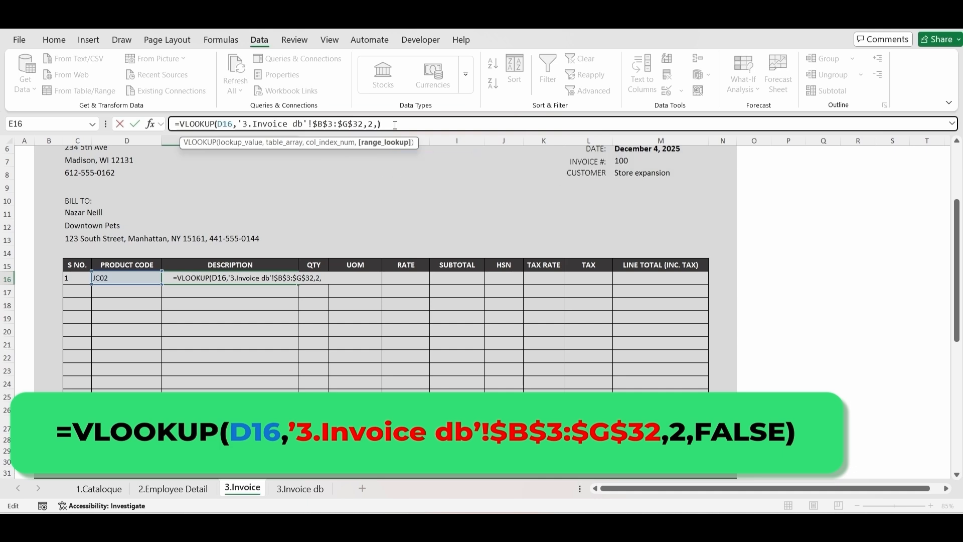
pyautogui.press('BackSpace')
pyautogui.press('Down')
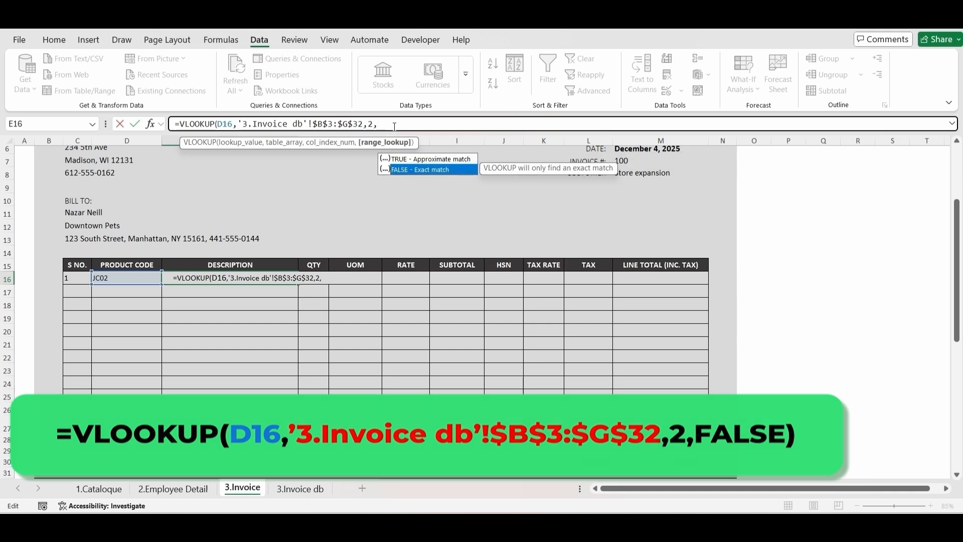
pyautogui.press('Tab')
pyautogui.press('Return')
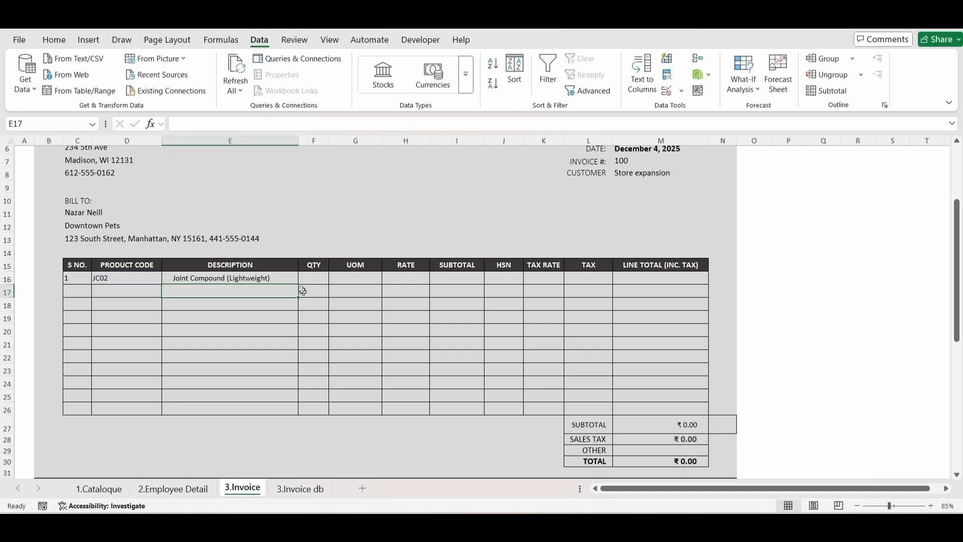
# Step: Fill the description formula from E16 down to E26
pyautogui.click(291, 279)
pyautogui.moveTo(298, 283); pyautogui.dragTo(300, 414)
pyautogui.click(240, 344)
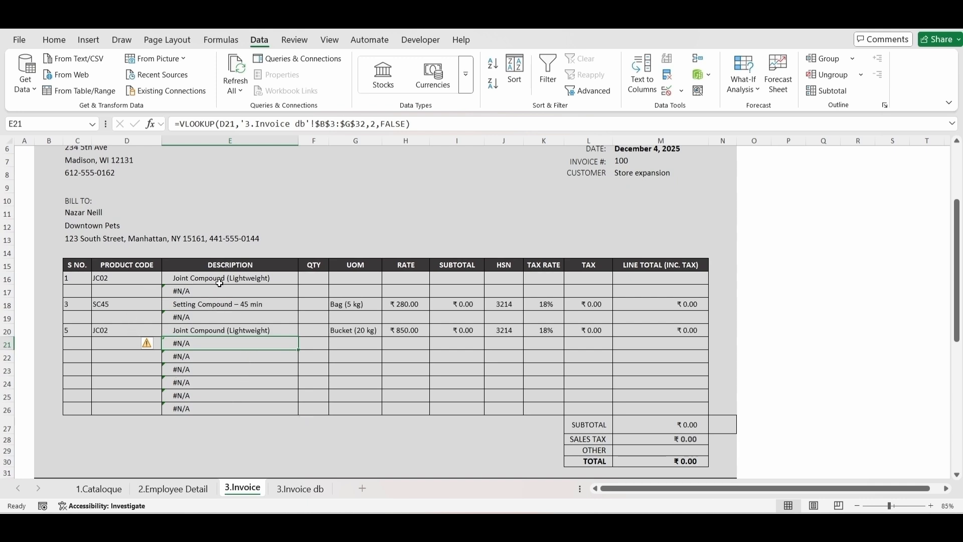
# Step: Compare the blank product code cells D21:D25 with the formula results in description cells E21:E25
pyautogui.click(120, 294)
pyautogui.moveTo(124, 343); pyautogui.dragTo(129, 400)
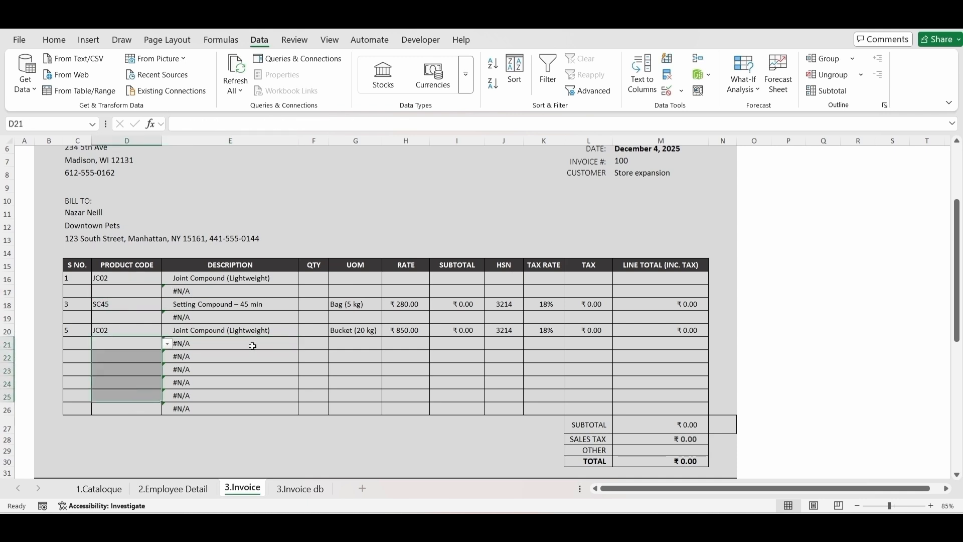
pyautogui.moveTo(253, 345); pyautogui.dragTo(251, 391)
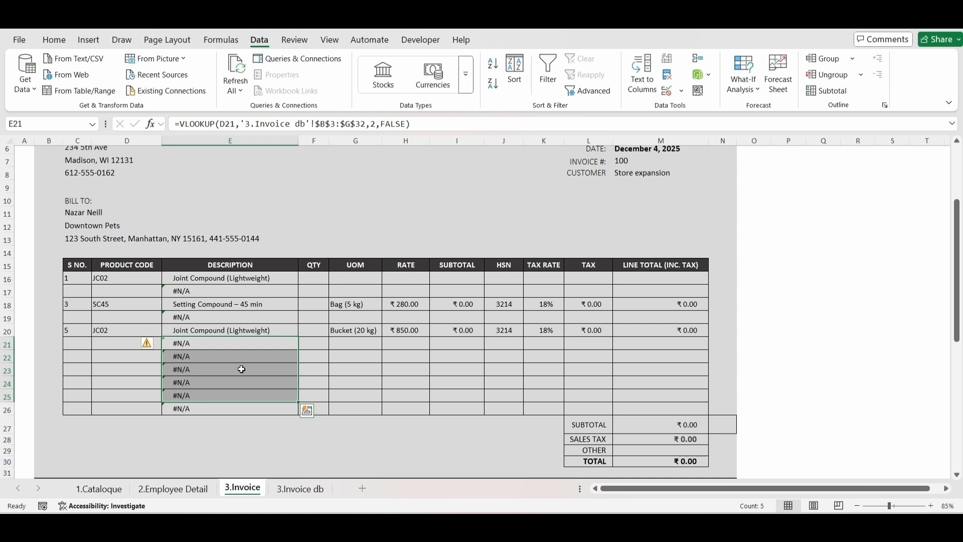
pyautogui.click(117, 357)
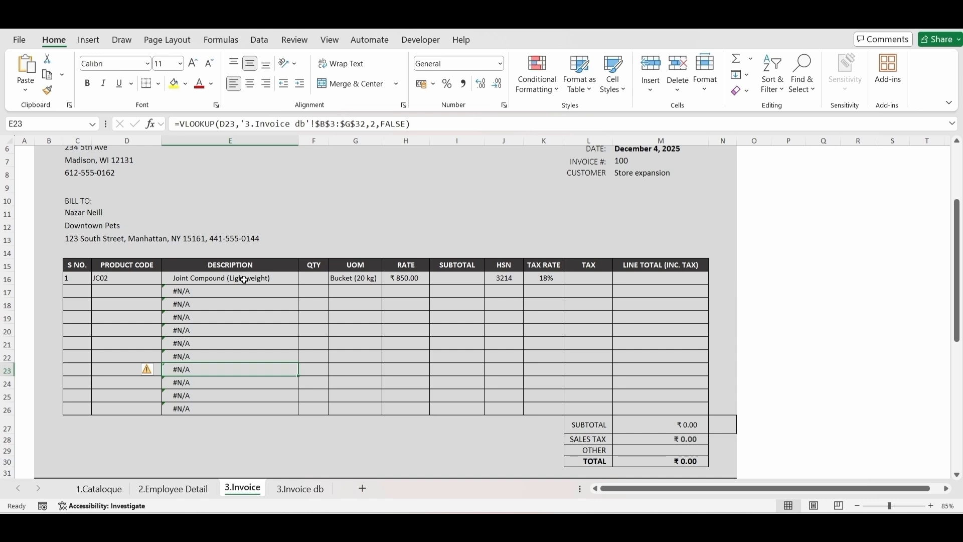
# Step: Examine the column index numbers in row 16's VLOOKUP formulas for description, UOM, rate, HSN and tax rate
pyautogui.click(267, 280)
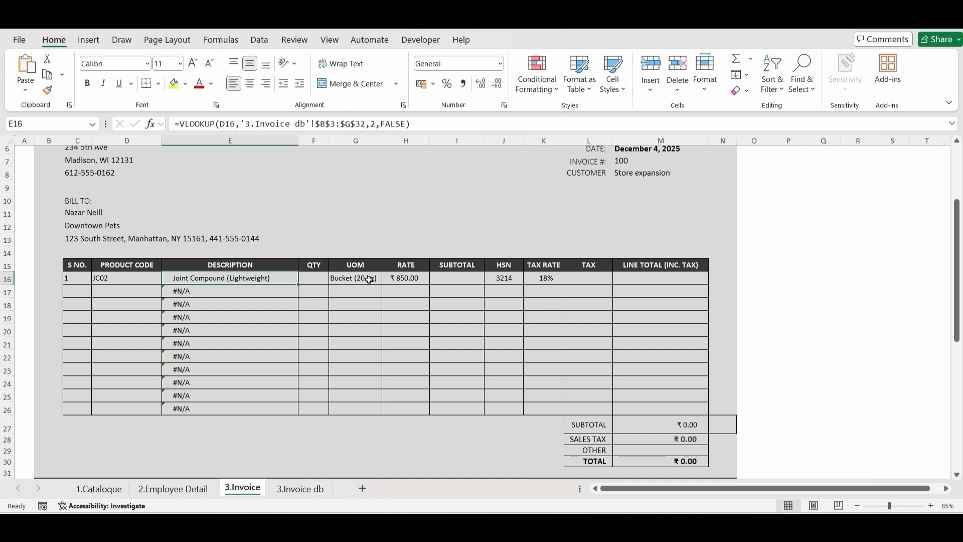
pyautogui.moveTo(369, 279); pyautogui.dragTo(422, 279)
pyautogui.moveTo(506, 278); pyautogui.dragTo(544, 278)
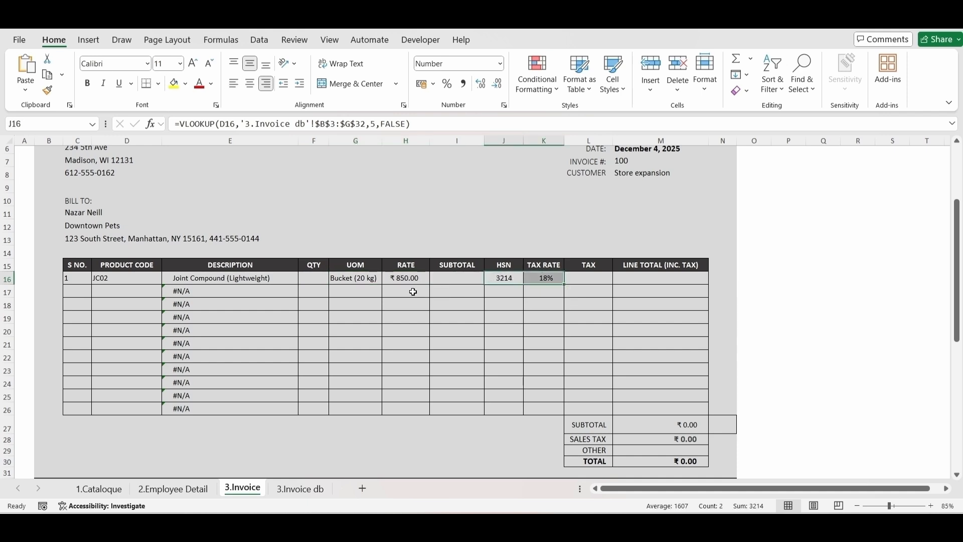
pyautogui.click(370, 280)
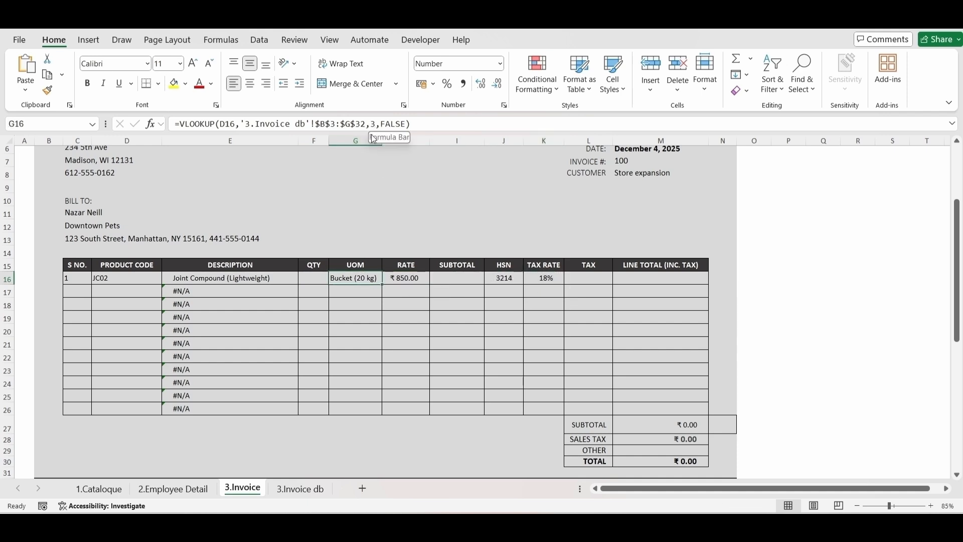
pyautogui.click(394, 280)
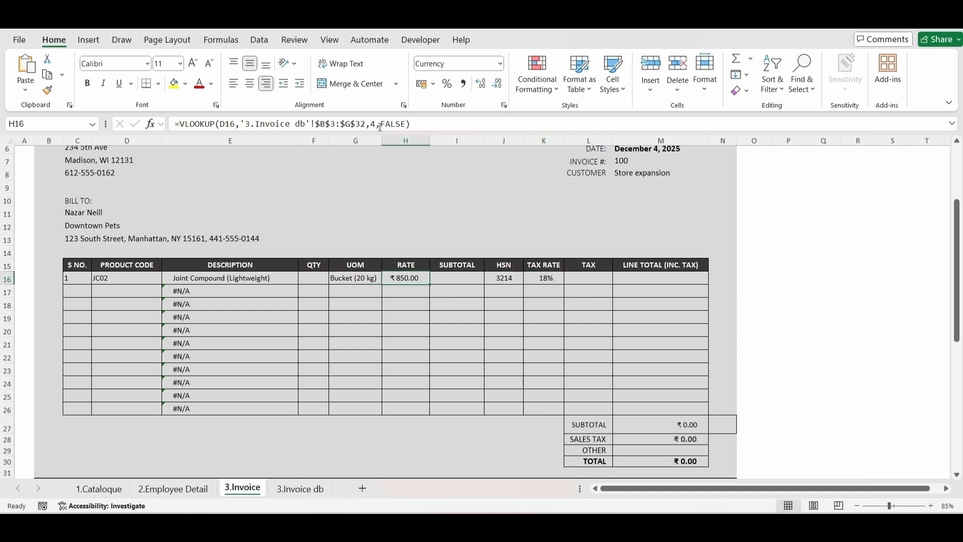
pyautogui.press('Right')
pyautogui.press('Right')
pyautogui.press('Right')
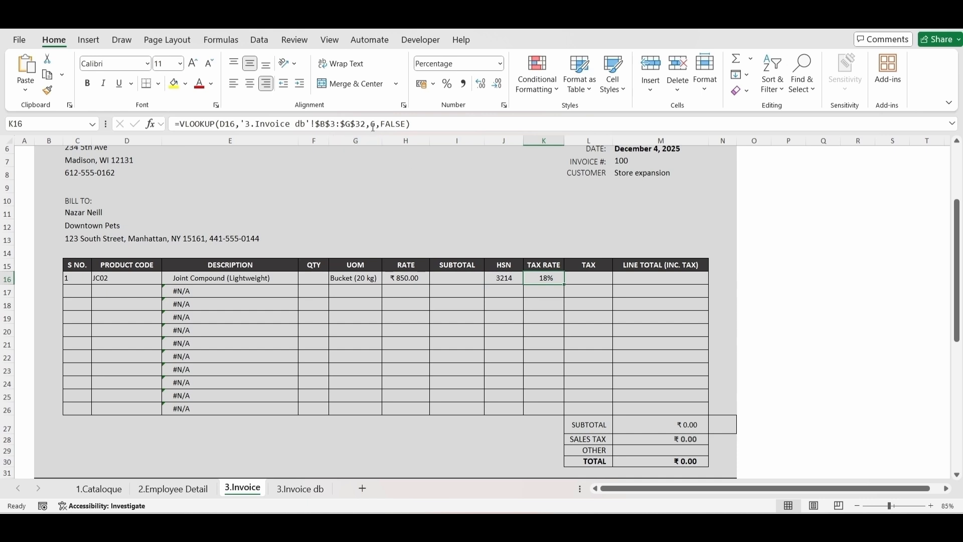
pyautogui.press('Left')
pyautogui.press('Left')
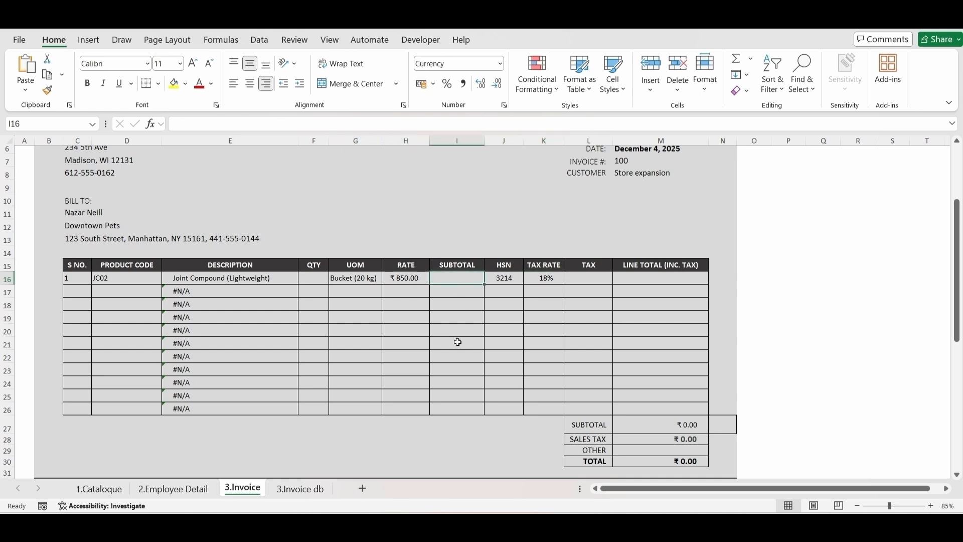
# Step: Calculate the subtotal in I16 as rate times quantity with the formula =H16*F16
pyautogui.write('=')
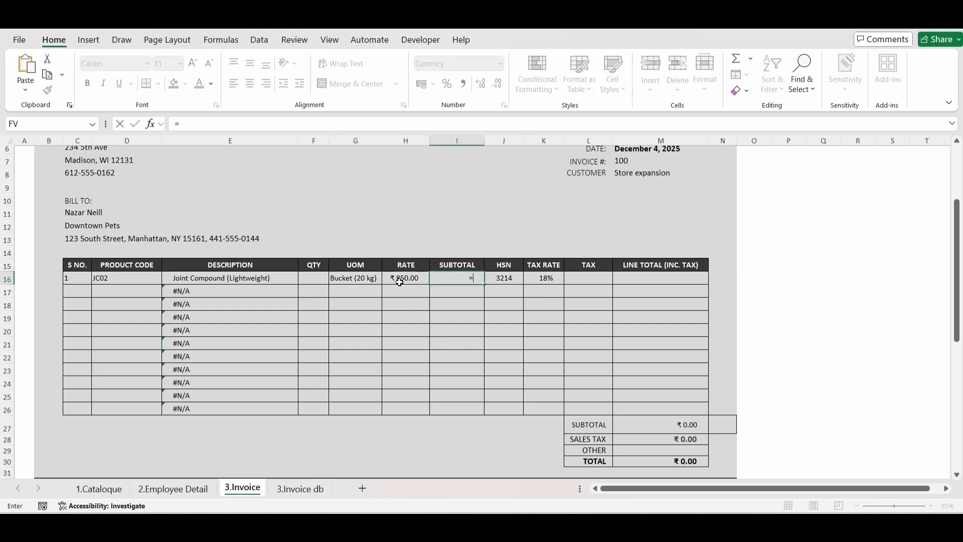
pyautogui.click(399, 280)
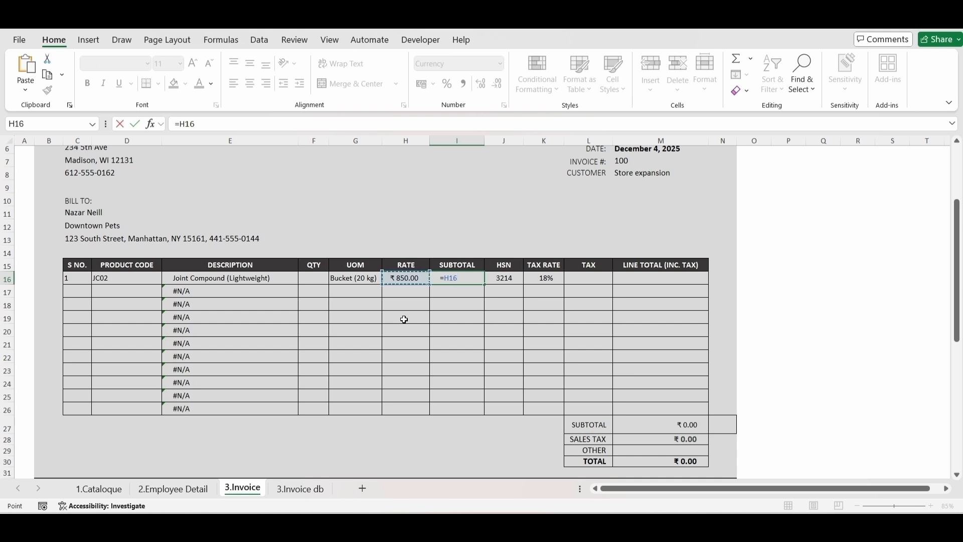
pyautogui.write('*')
pyautogui.click(318, 279)
pyautogui.press('Return')
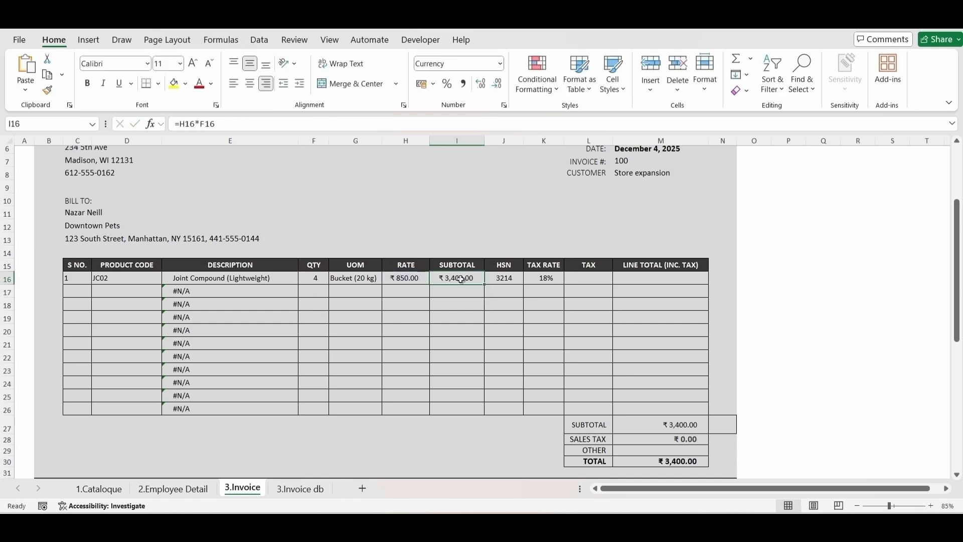
# Step: Calculate the tax amount in L16 as tax rate times subtotal with =K16*I16
pyautogui.click(590, 277)
pyautogui.write('=')
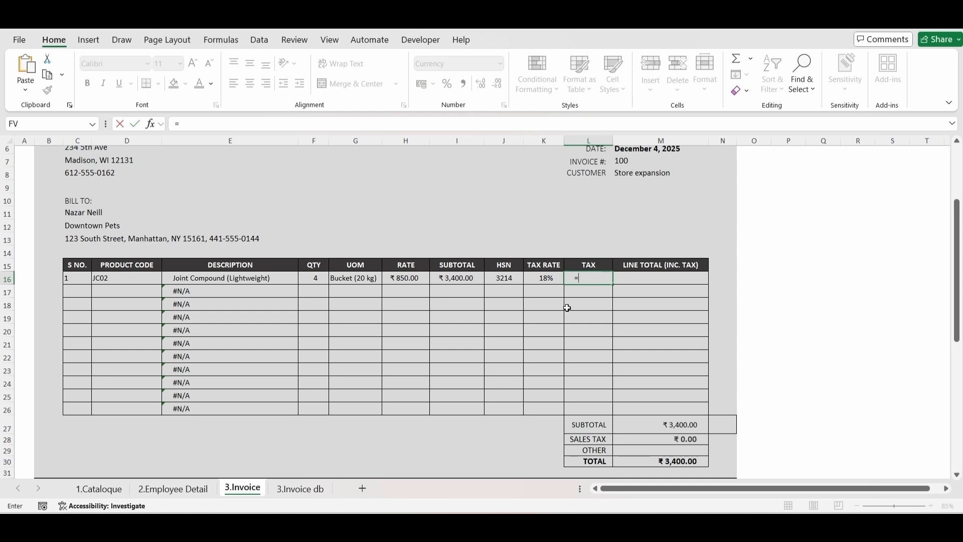
pyautogui.click(542, 281)
pyautogui.write('*')
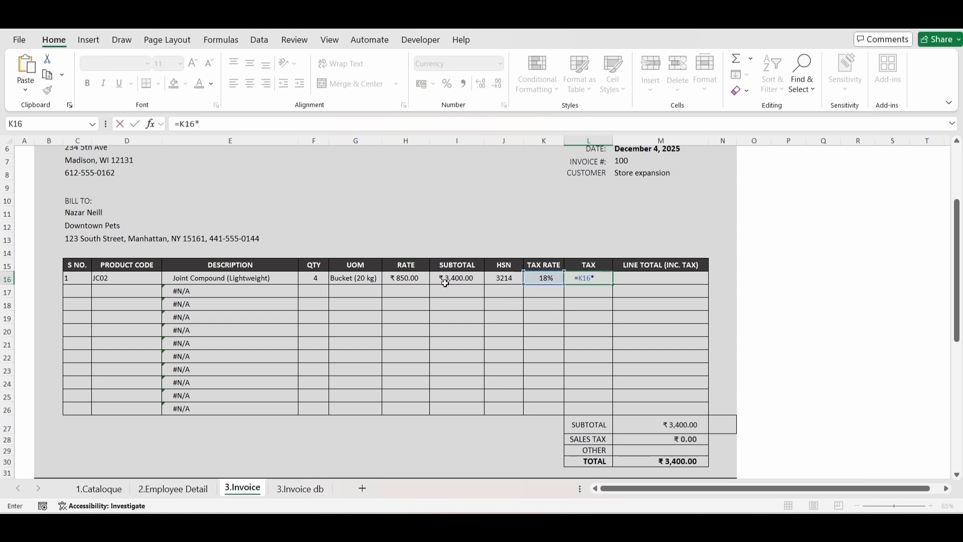
pyautogui.click(447, 280)
pyautogui.press('Return')
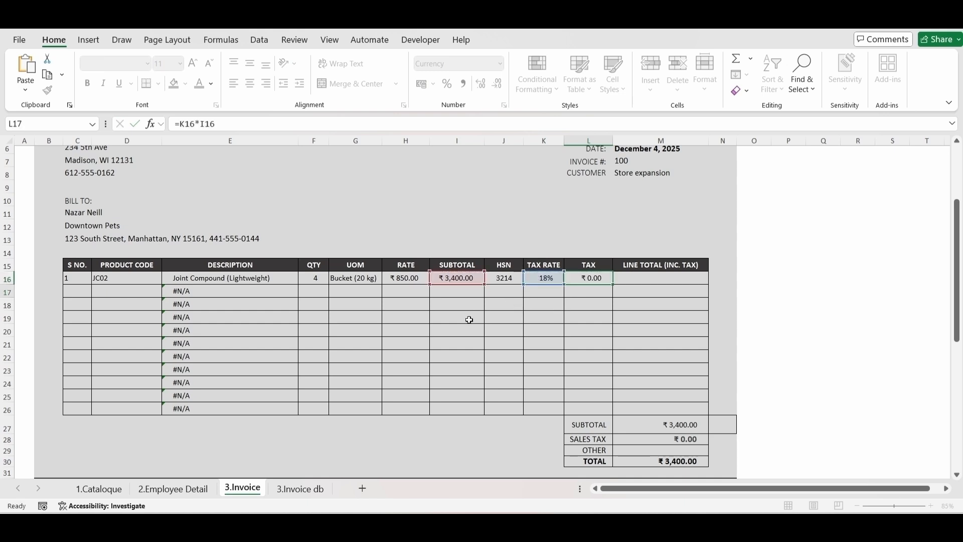
# Step: Calculate the tax-inclusive line total in M16 by adding tax and subtotal with =L16+I16
pyautogui.click(633, 278)
pyautogui.write('=')
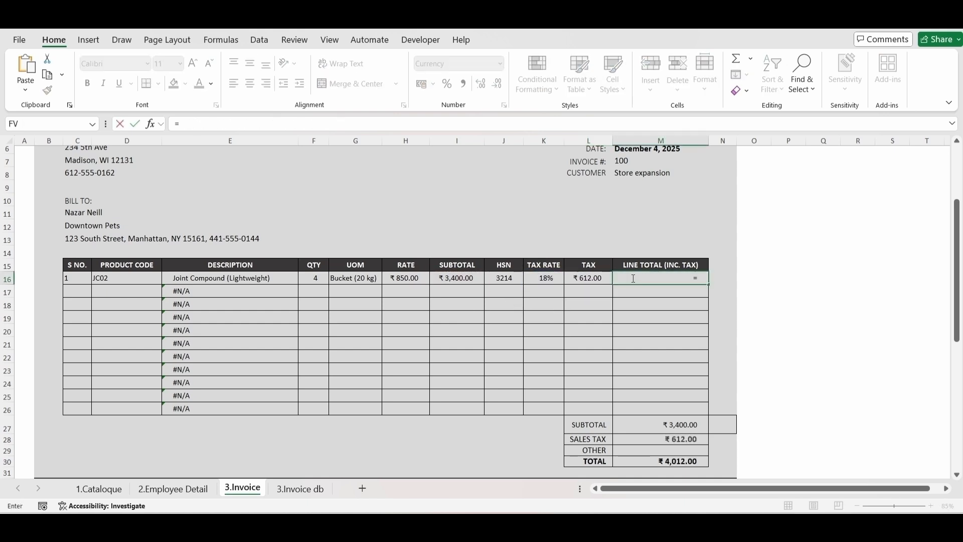
pyautogui.click(585, 280)
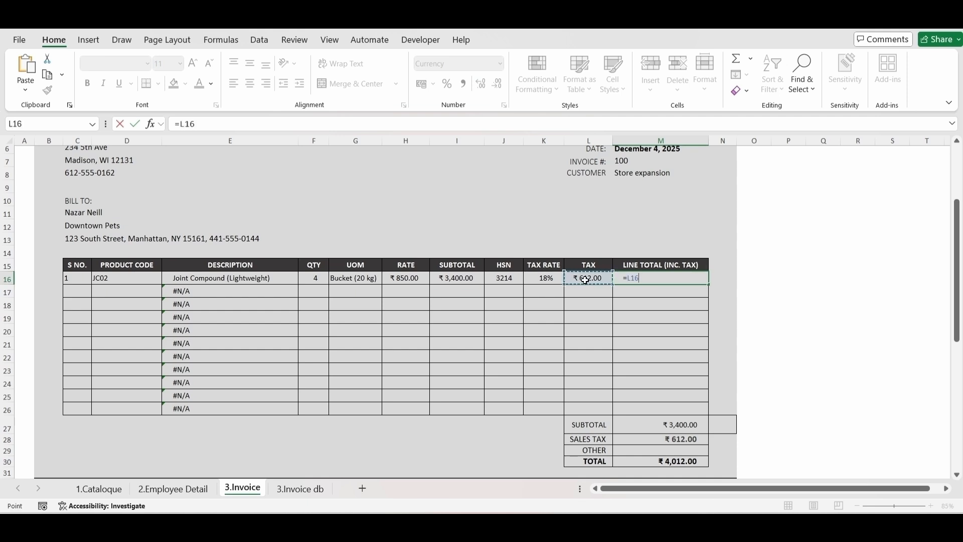
pyautogui.write('+')
pyautogui.click(456, 280)
pyautogui.press('Return')
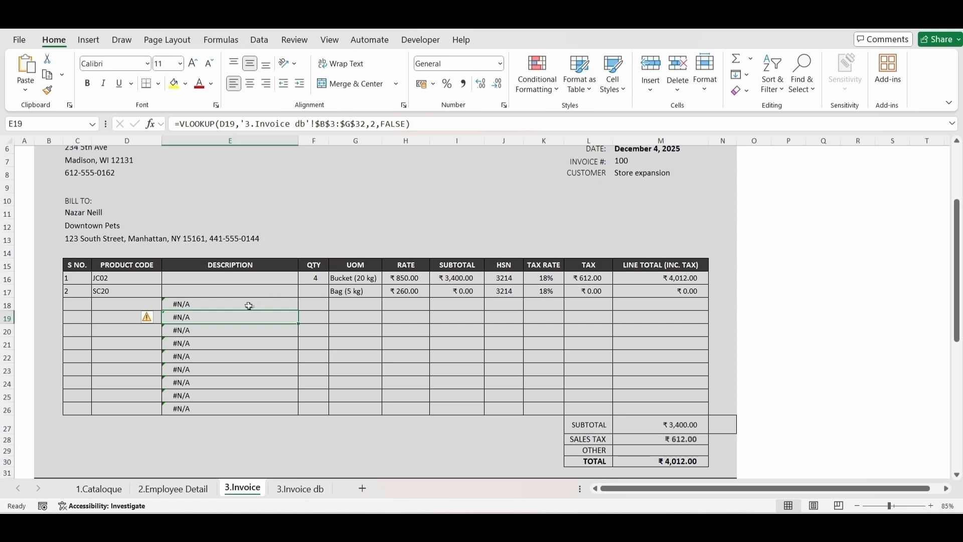
# Step: Enter the sample IF formula =IF(5>2,"a","b") in description cell E16
pyautogui.click(239, 281)
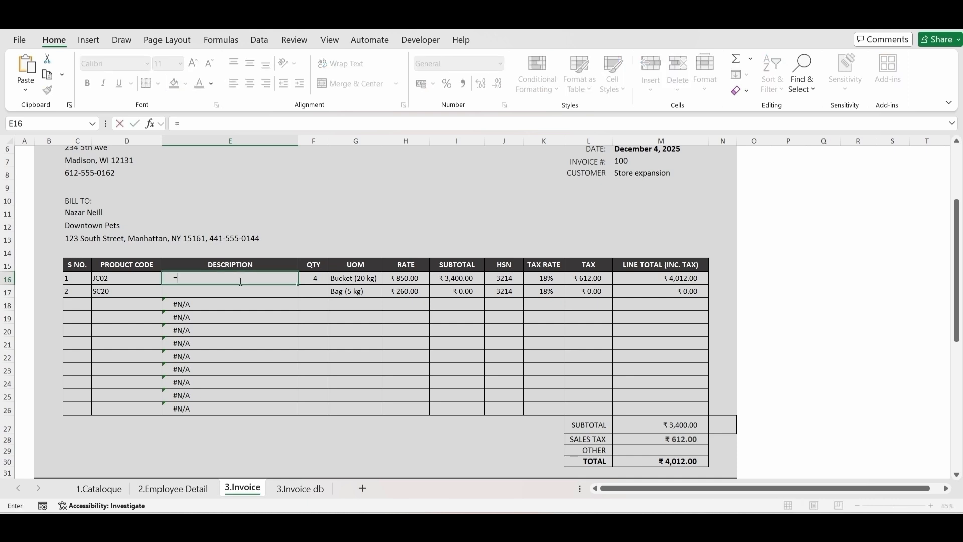
pyautogui.write('=IF(5>2')
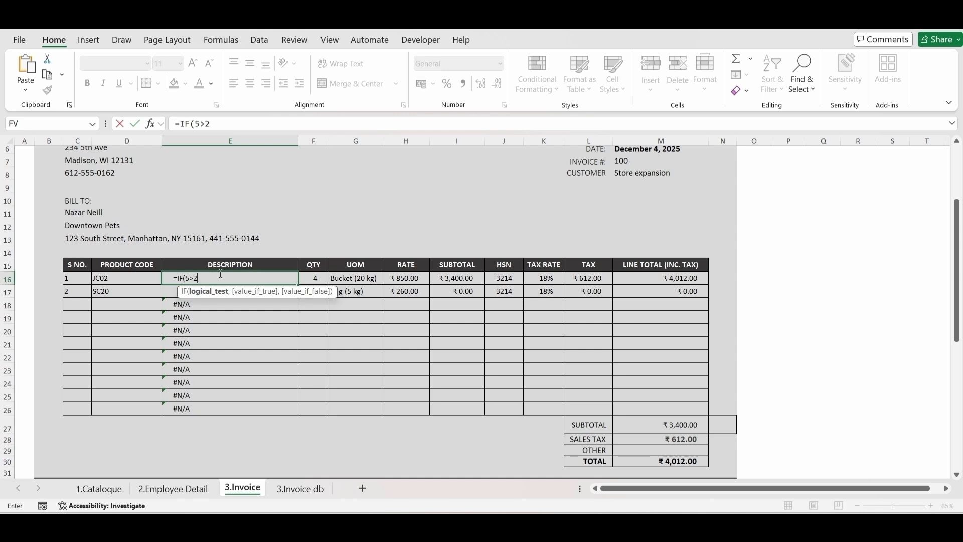
pyautogui.write(',')
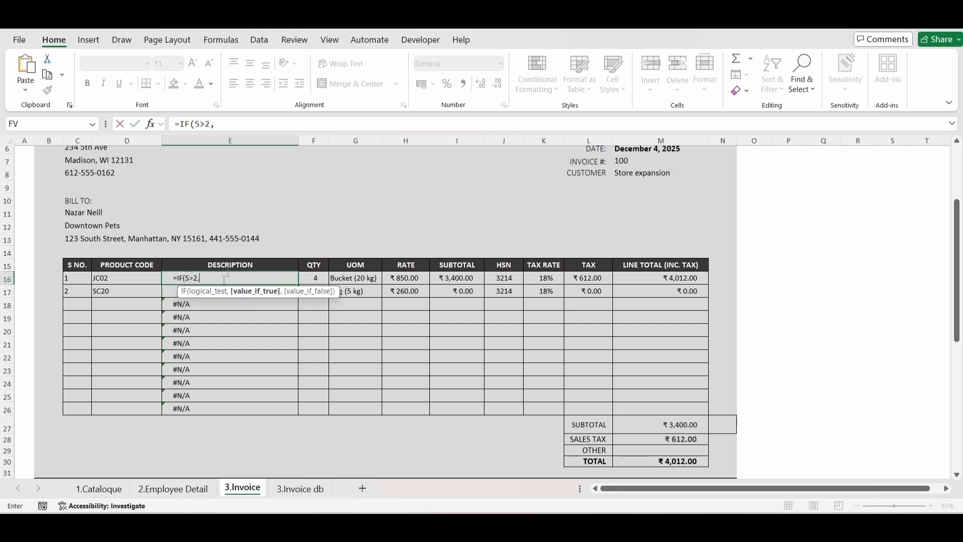
pyautogui.write('"a","b')
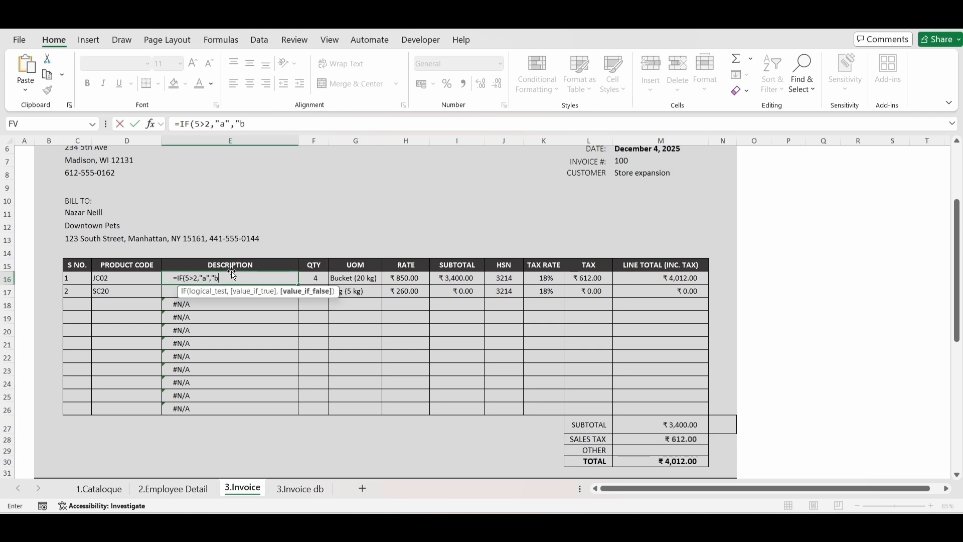
pyautogui.write('")')
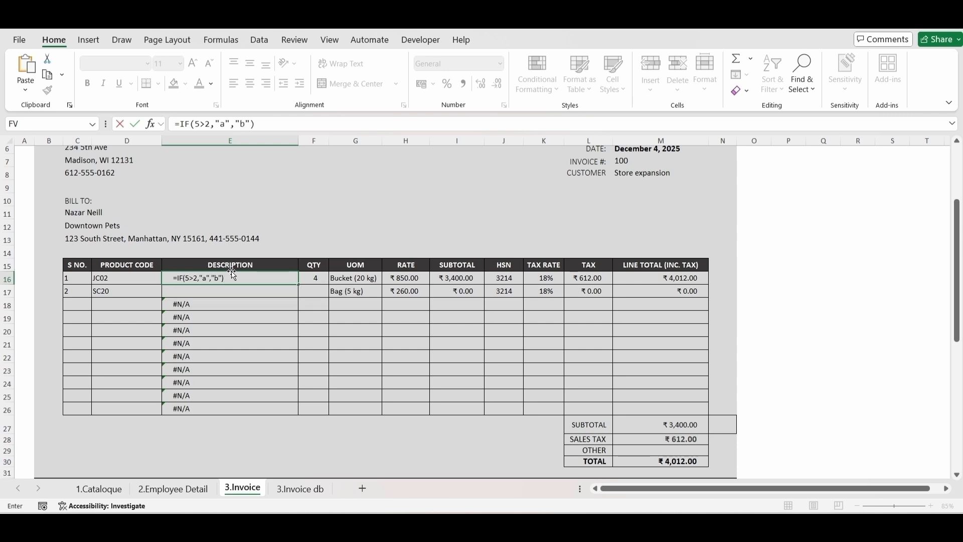
pyautogui.press('Return')
# Step: Change the logical test in E16's IF formula to 5>8 and review the formula's arguments
pyautogui.click(233, 277)
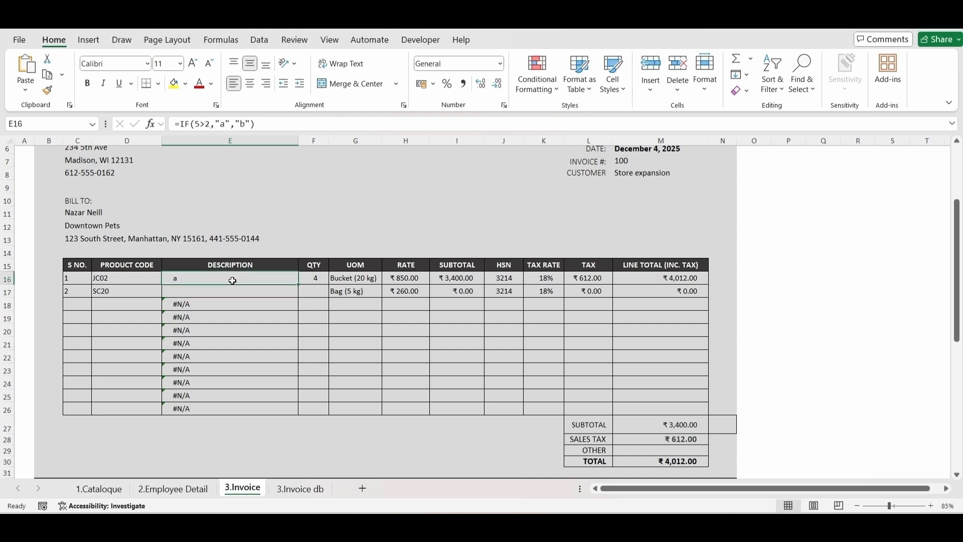
pyautogui.click(210, 124)
pyautogui.press('BackSpace')
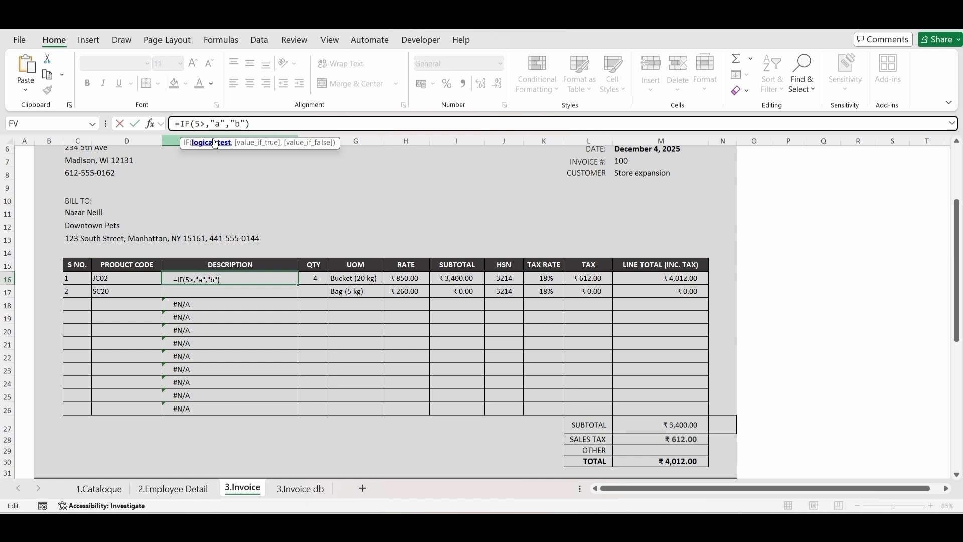
pyautogui.write('8')
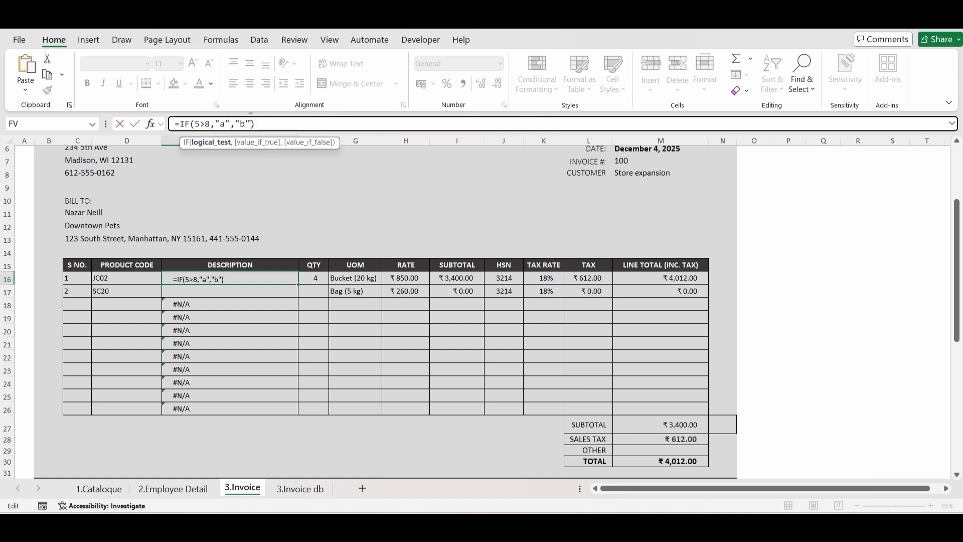
pyautogui.press('Return')
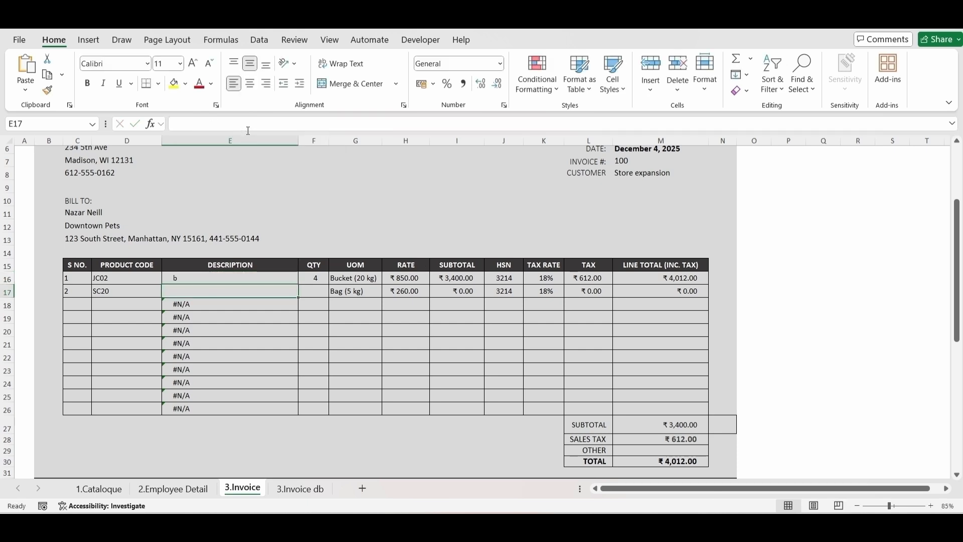
pyautogui.click(189, 284)
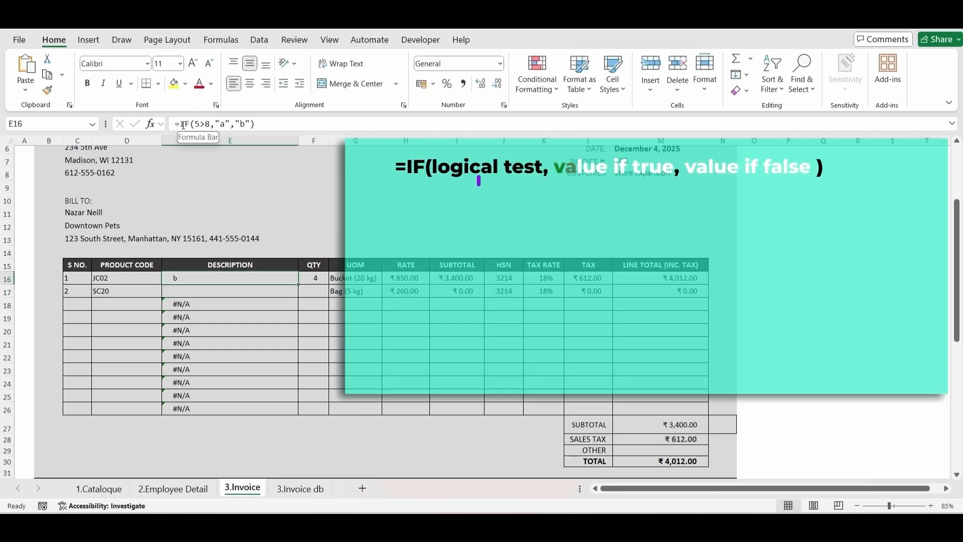
pyautogui.click(204, 124)
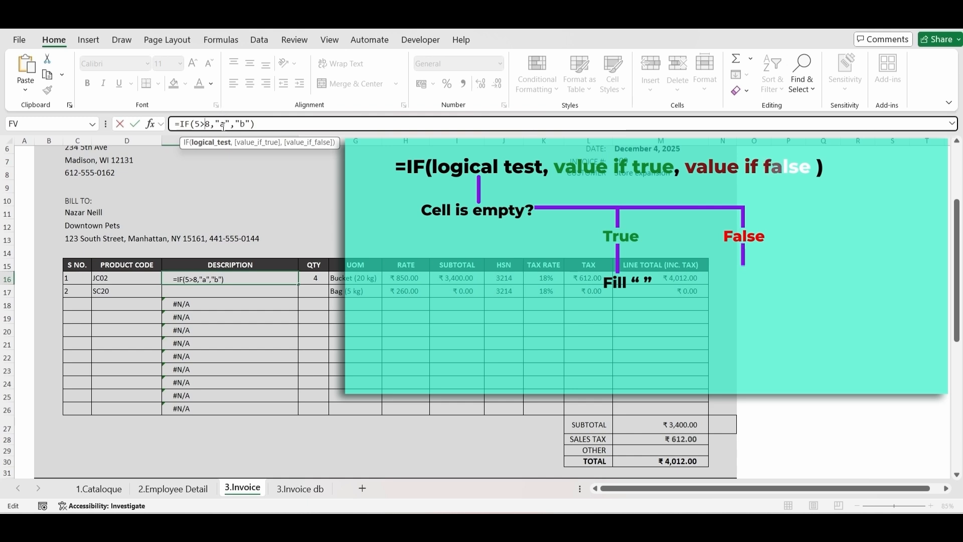
# Step: Enter =ISBLANK(D17) in E17 to test whether the row's product code cell is empty
pyautogui.click(180, 291)
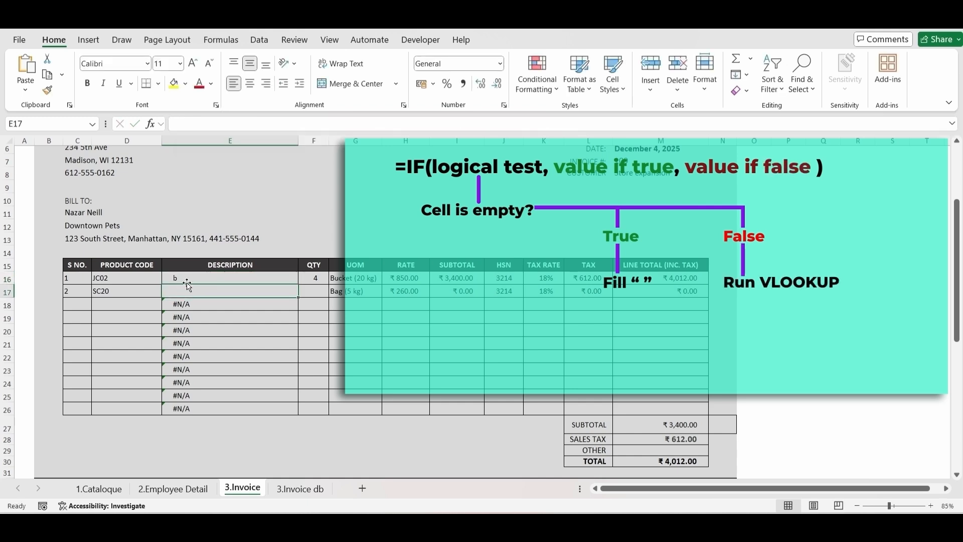
pyautogui.write('=')
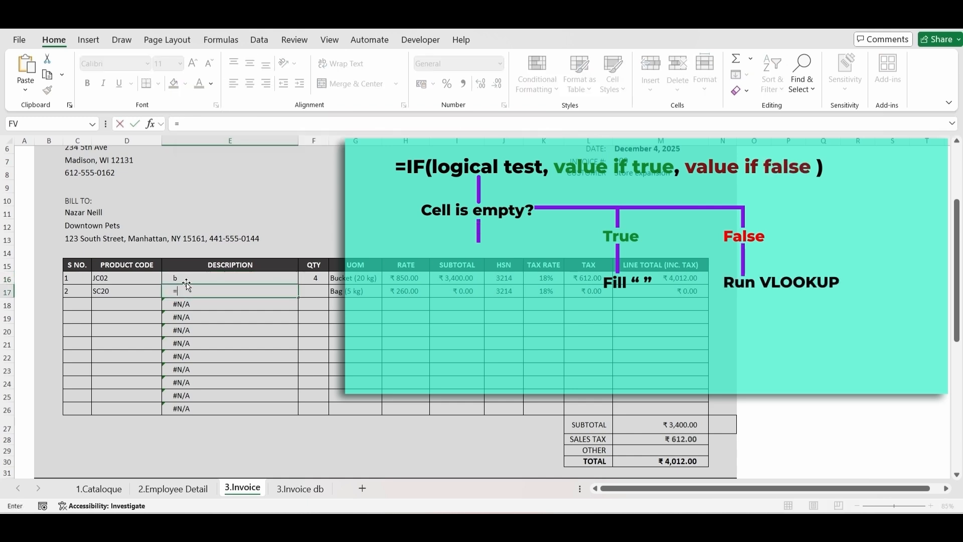
pyautogui.write('isbak')
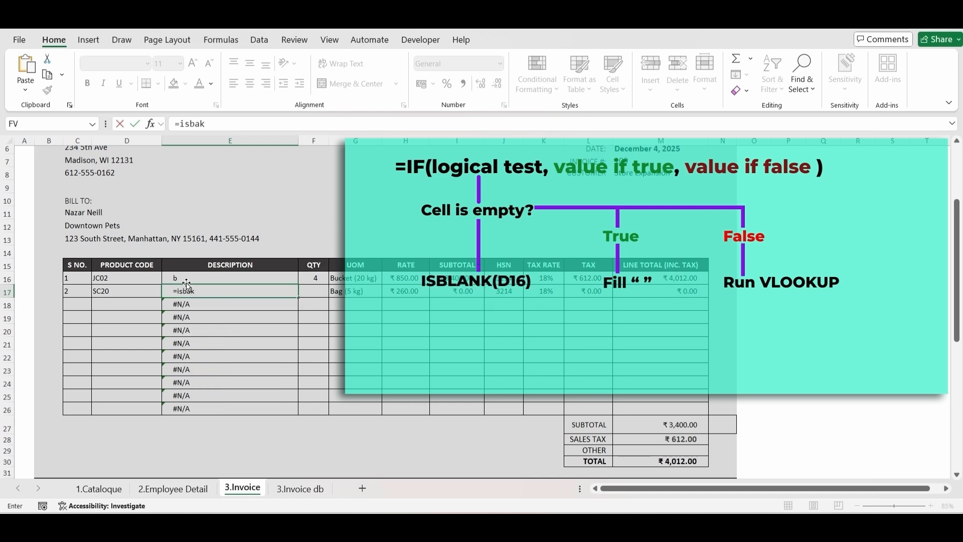
pyautogui.press('BackSpace')
pyautogui.press('BackSpace')
pyautogui.press('Tab')
pyautogui.click(153, 295)
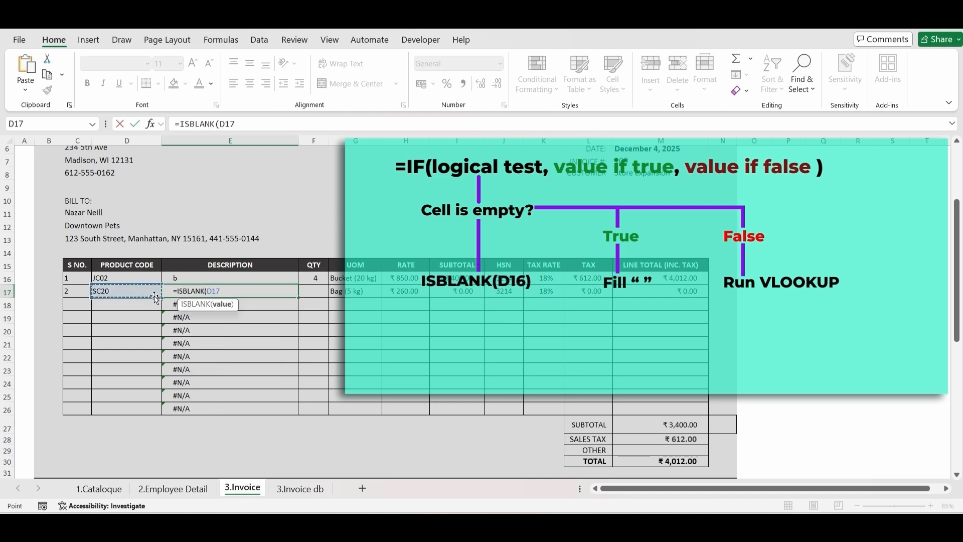
pyautogui.press('Return')
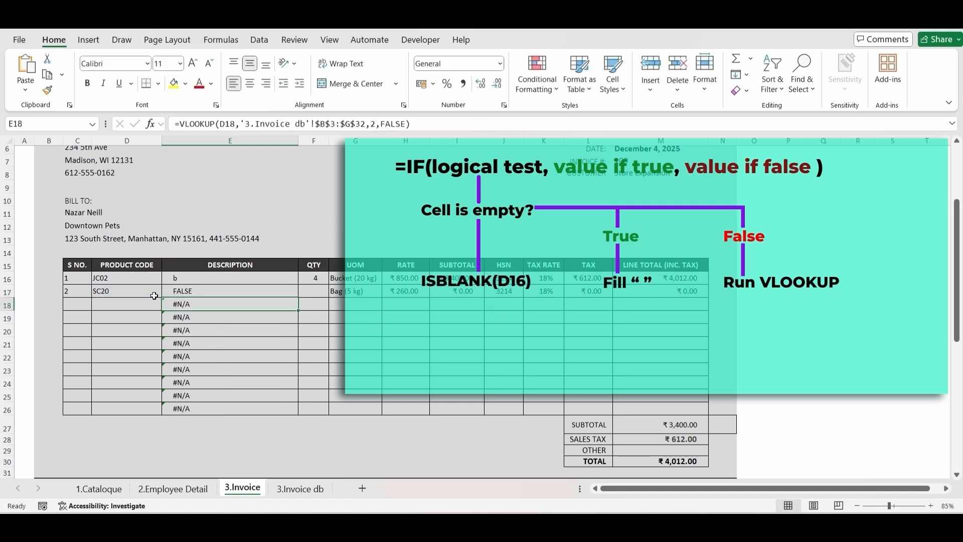
# Step: Fill the ISBLANK formula from E17 down to E22 and compare its results with the product code cells
pyautogui.click(201, 294)
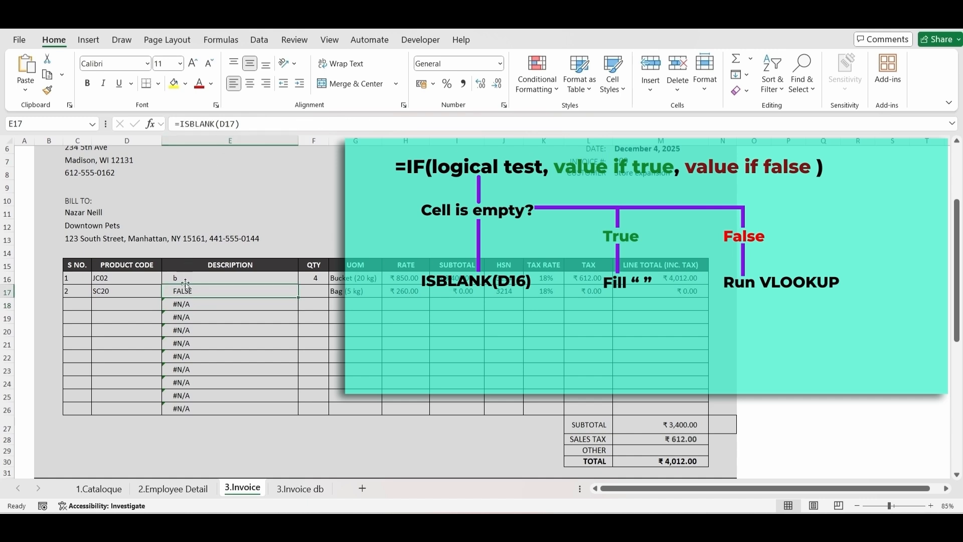
pyautogui.moveTo(298, 297); pyautogui.dragTo(293, 357)
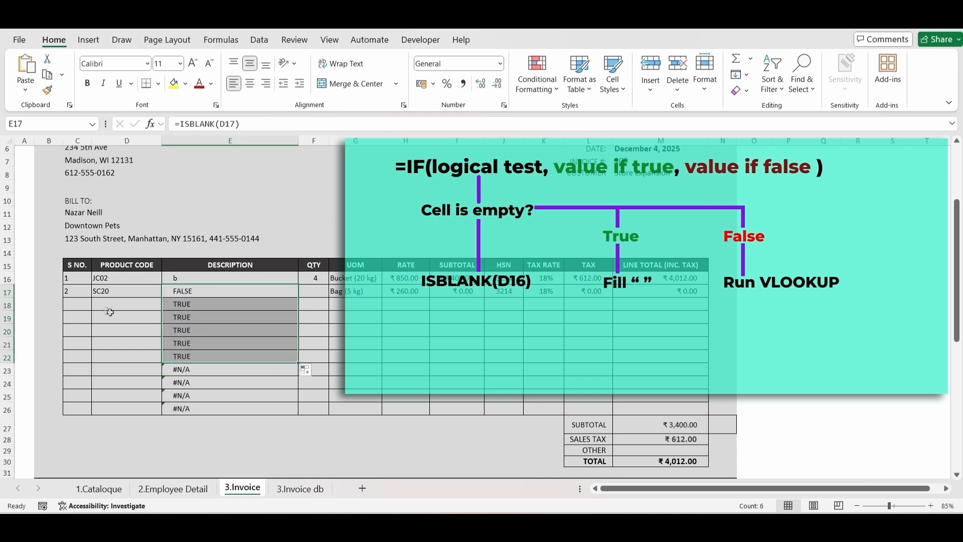
pyautogui.moveTo(110, 306); pyautogui.dragTo(111, 347)
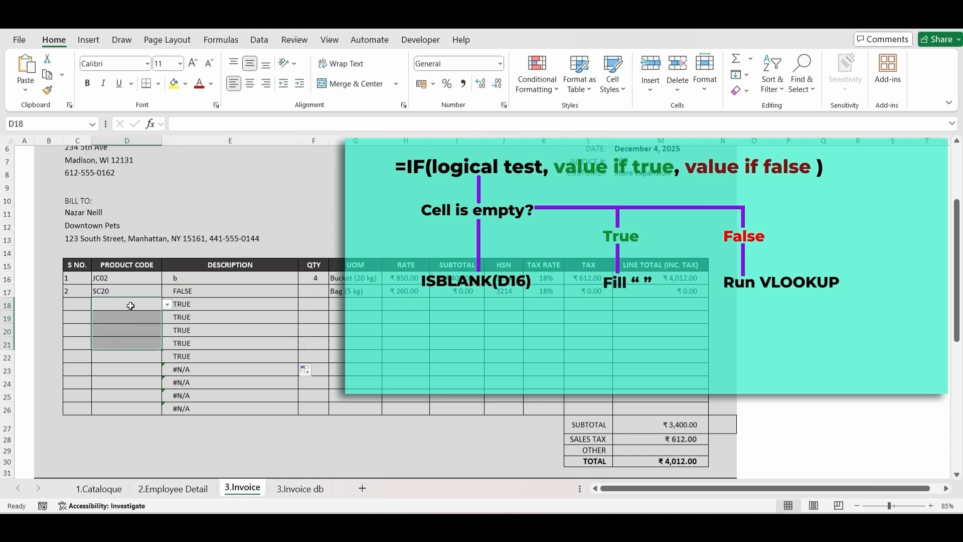
pyautogui.click(195, 304)
pyautogui.moveTo(196, 303); pyautogui.dragTo(198, 356)
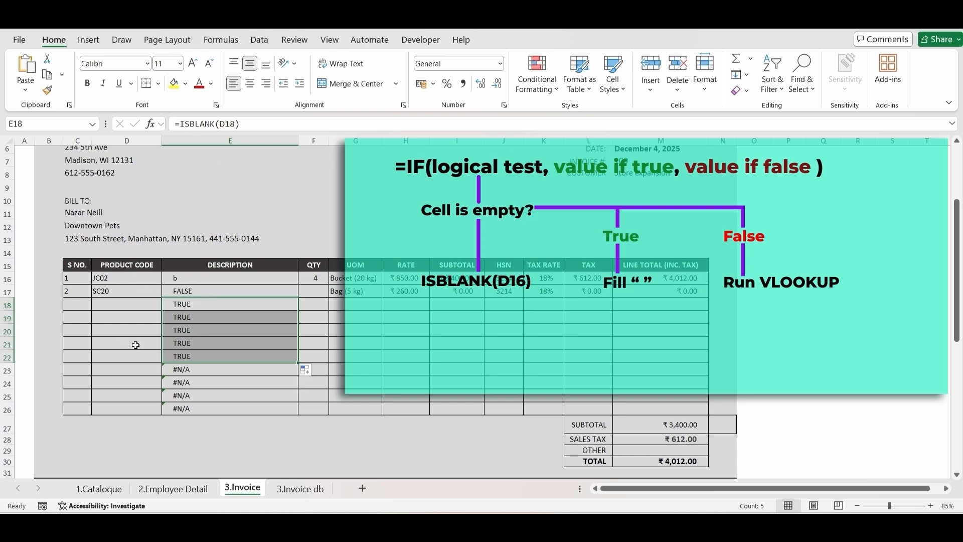
# Step: Replace the logical test in E16's IF formula with ISBLANK(D16)
pyautogui.click(192, 281)
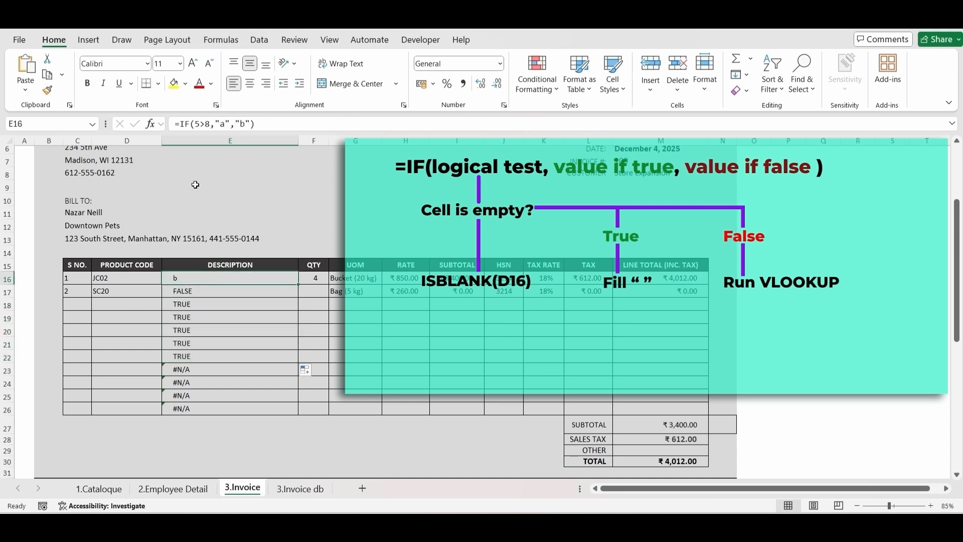
pyautogui.moveTo(209, 124); pyautogui.dragTo(195, 124)
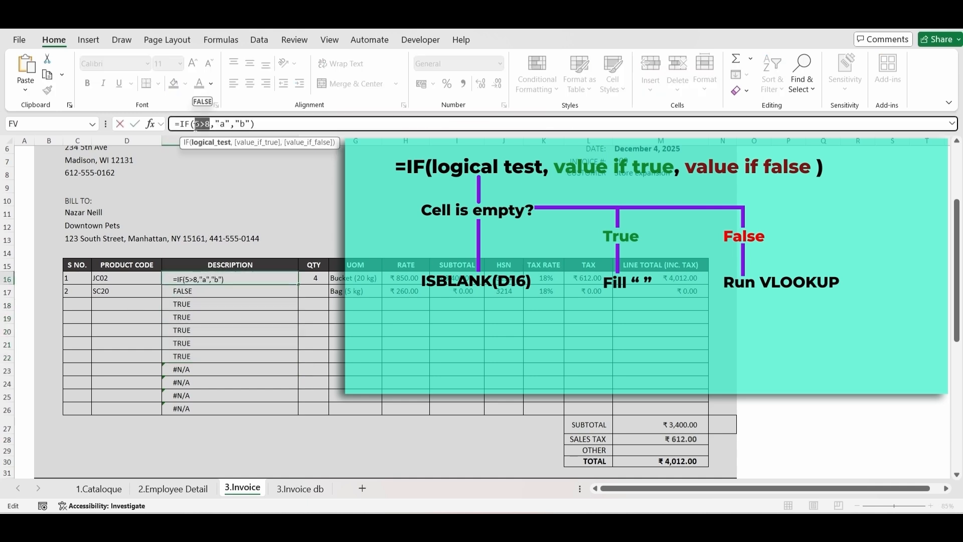
pyautogui.write('isblank')
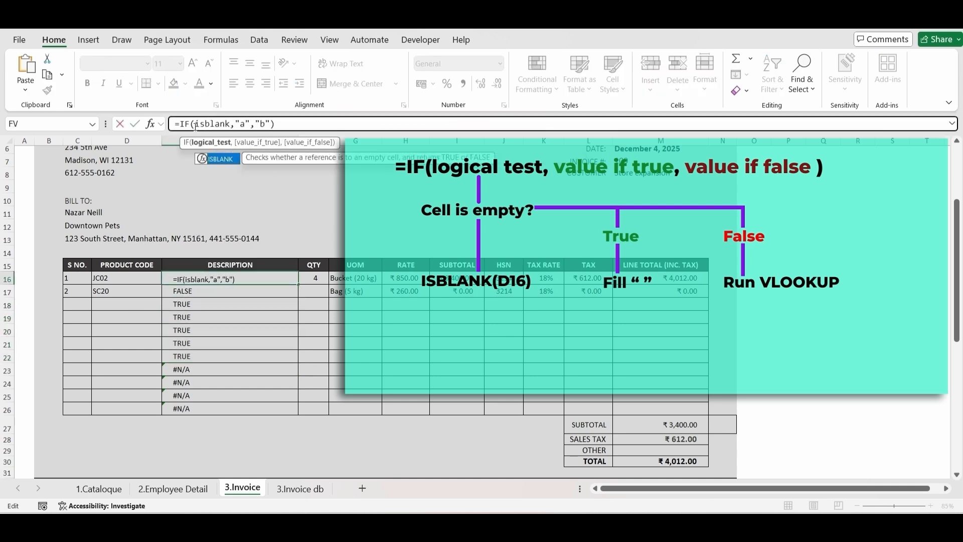
pyautogui.write('(')
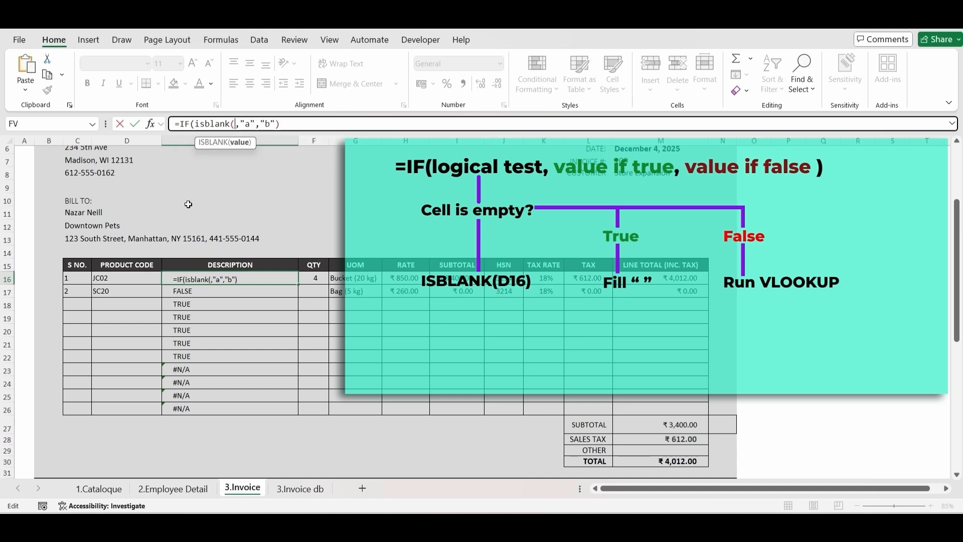
pyautogui.click(145, 278)
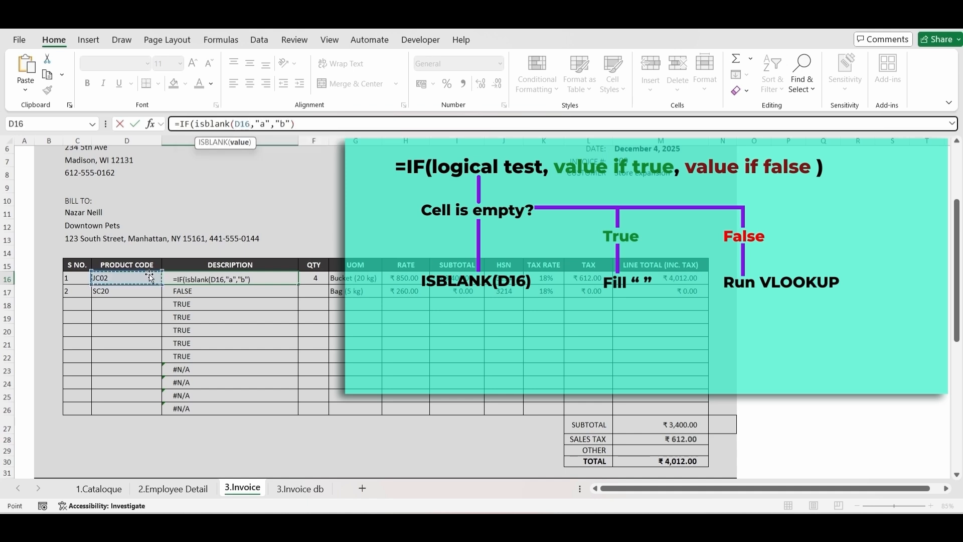
pyautogui.write(')')
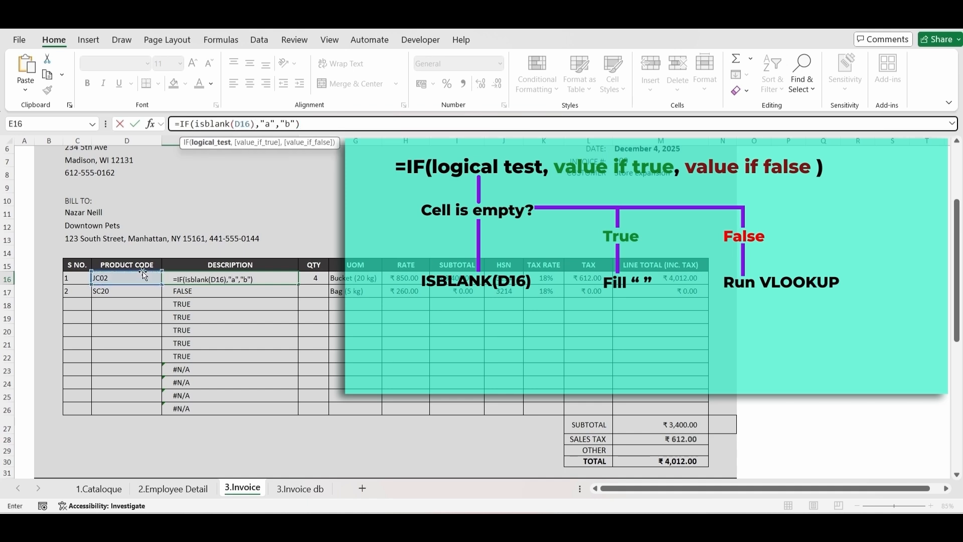
# Step: Replace the value_if_true argument "a" in E16's IF formula with a quoted space, " "
pyautogui.click(274, 124)
pyautogui.press('BackSpace')
pyautogui.press('BackSpace')
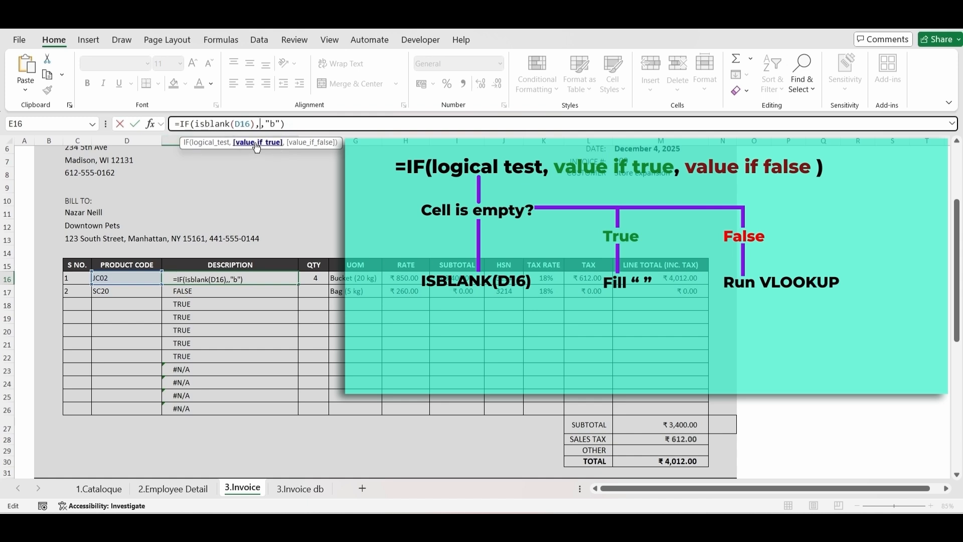
pyautogui.write('" "')
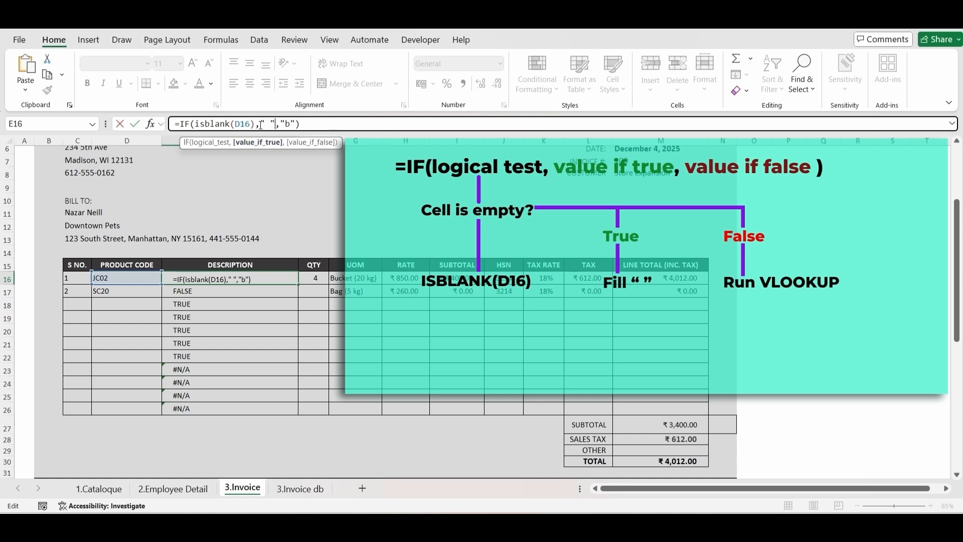
# Step: Replace E16's value_if_false argument with the copied VLOOKUP(D16,'3.Invoice db'!$B$3:$G$32,2,FALSE), drop its extra equals sign, and enter the formula
pyautogui.click(297, 124)
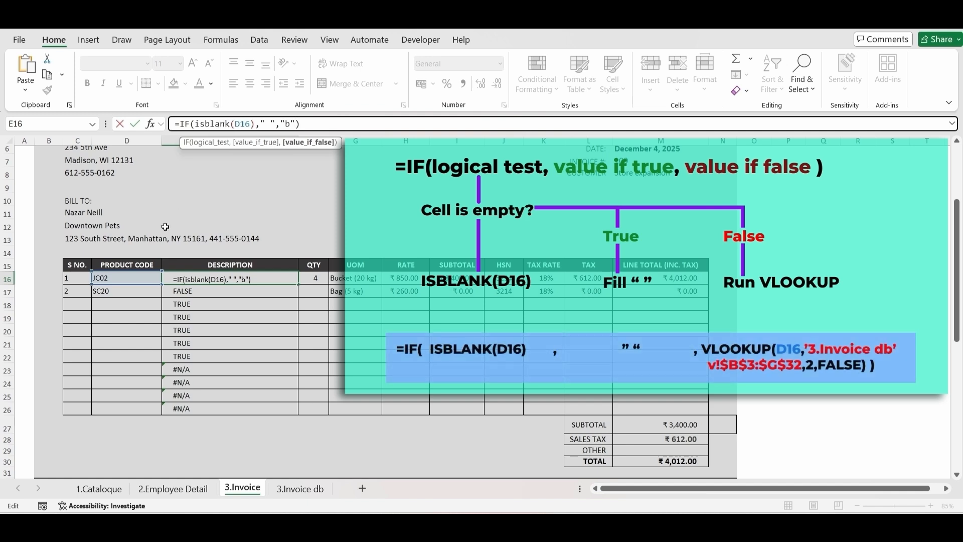
pyautogui.press('BackSpace')
pyautogui.press('BackSpace')
pyautogui.press('BackSpace')
pyautogui.write("=VLOOKUP(D16,'3.Invoice db'!$B$3:$G$32,2,FALSE)")
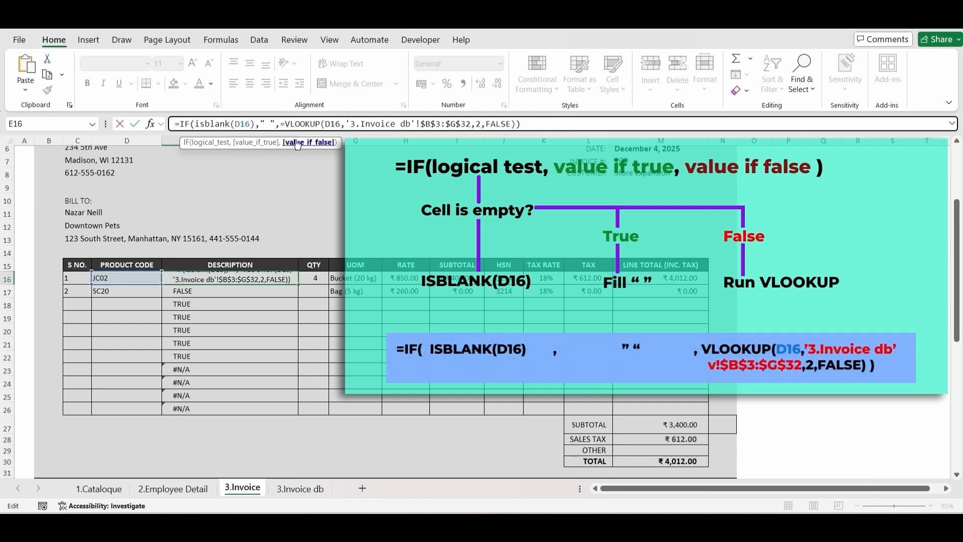
pyautogui.click(287, 125)
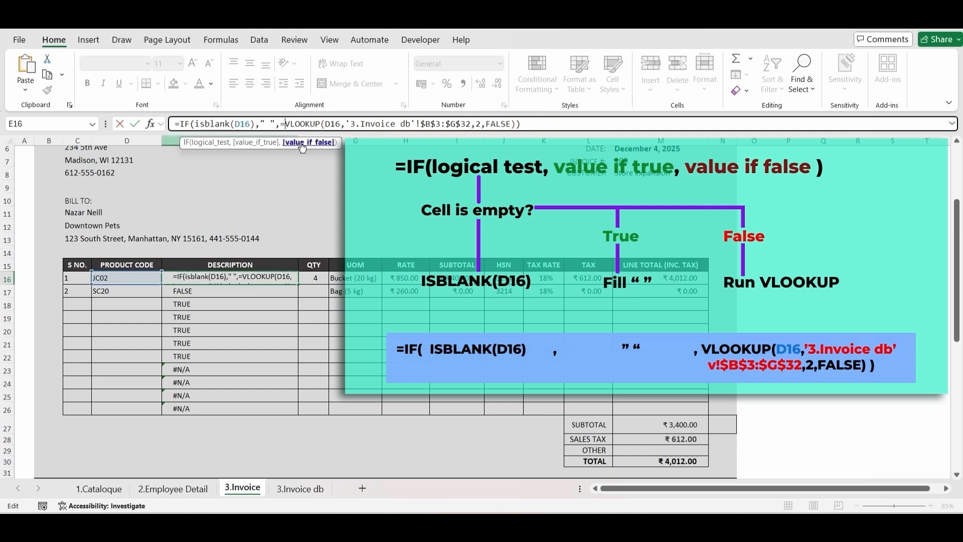
pyautogui.press('BackSpace')
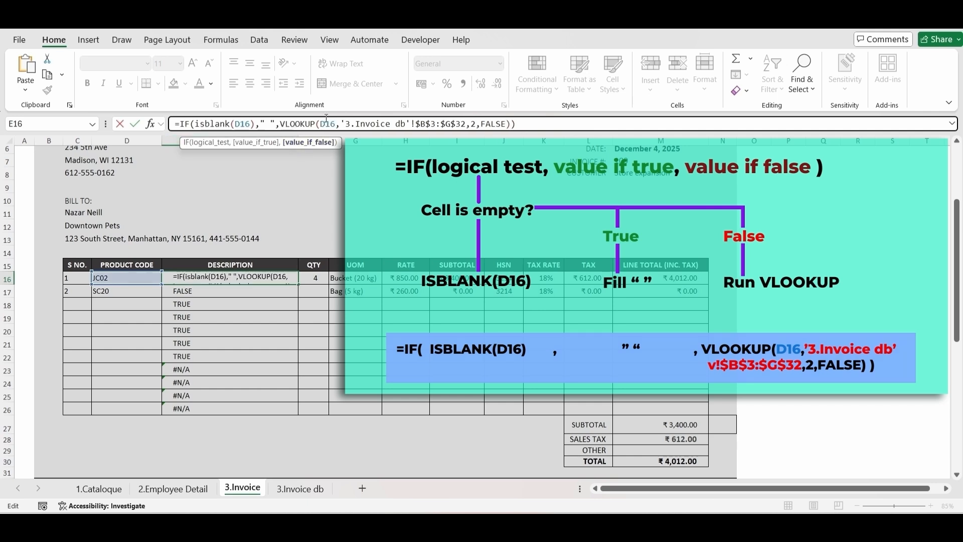
pyautogui.click(535, 123)
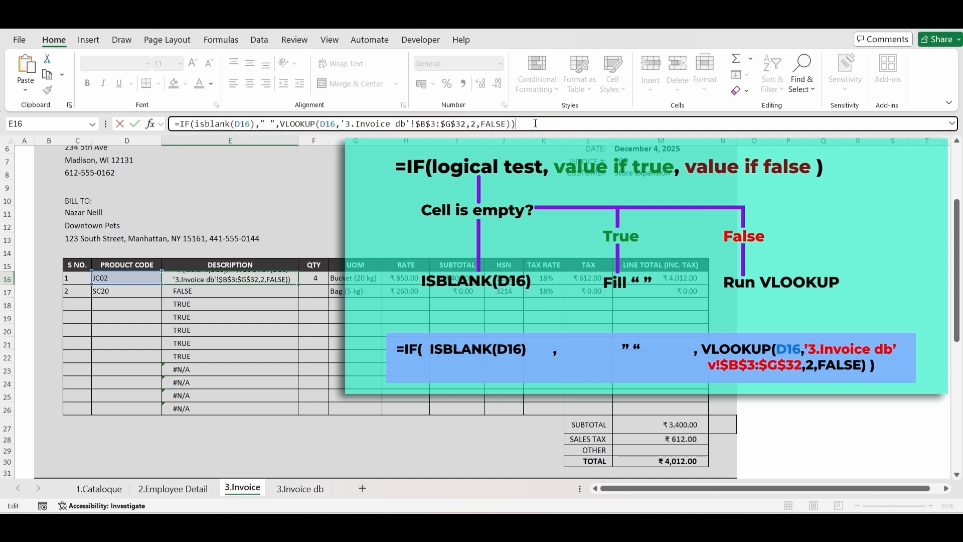
pyautogui.press('Return')
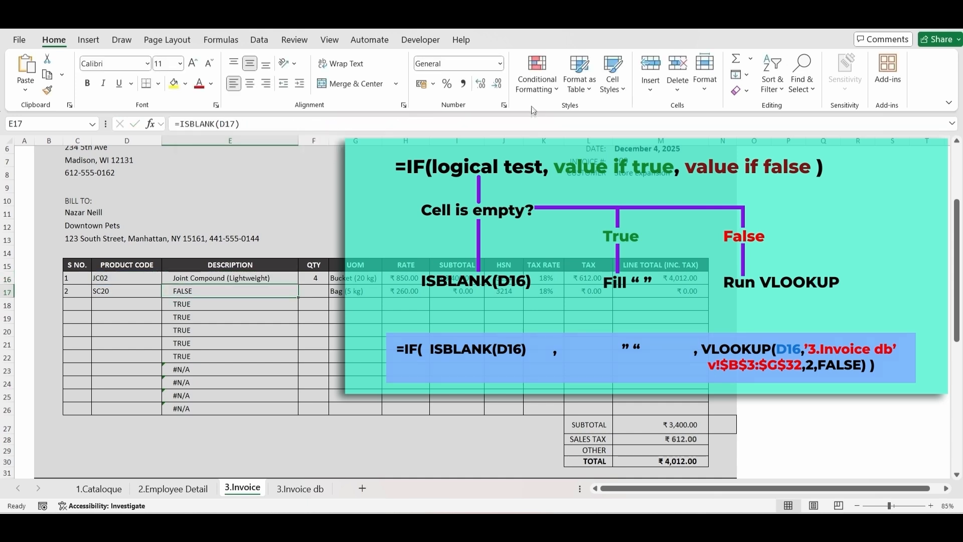
# Step: Fill the IF/ISBLANK/VLOOKUP formula from E16 down through E26 and inspect the copied formula in E20
pyautogui.click(291, 278)
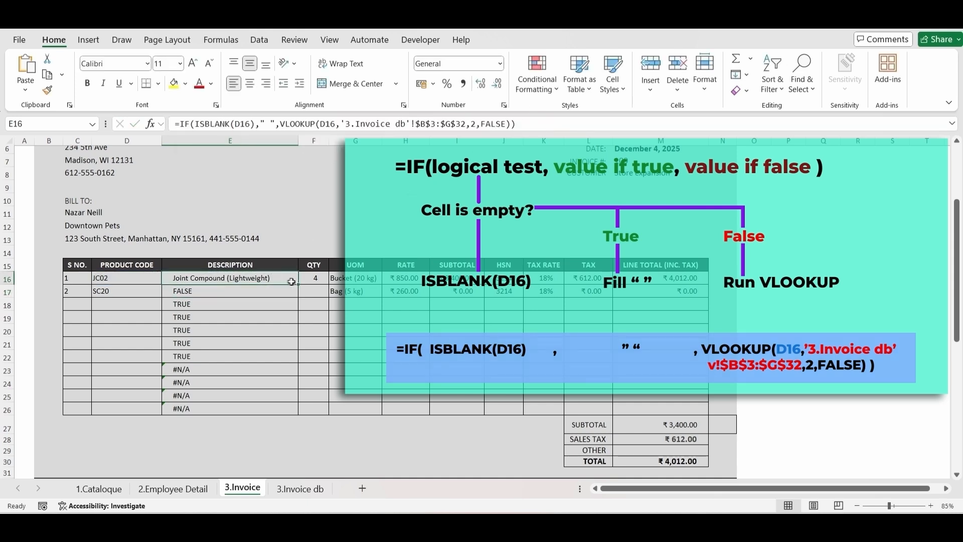
pyautogui.moveTo(297, 285); pyautogui.dragTo(296, 410)
pyautogui.click(239, 328)
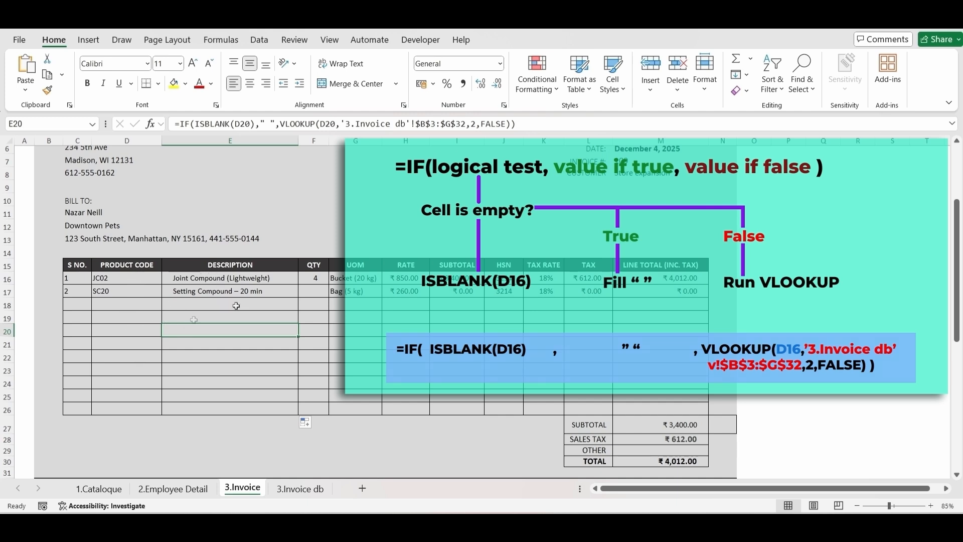
# Step: Choose product code SC20 in D20 and check the description formula in E20
pyautogui.click(145, 330)
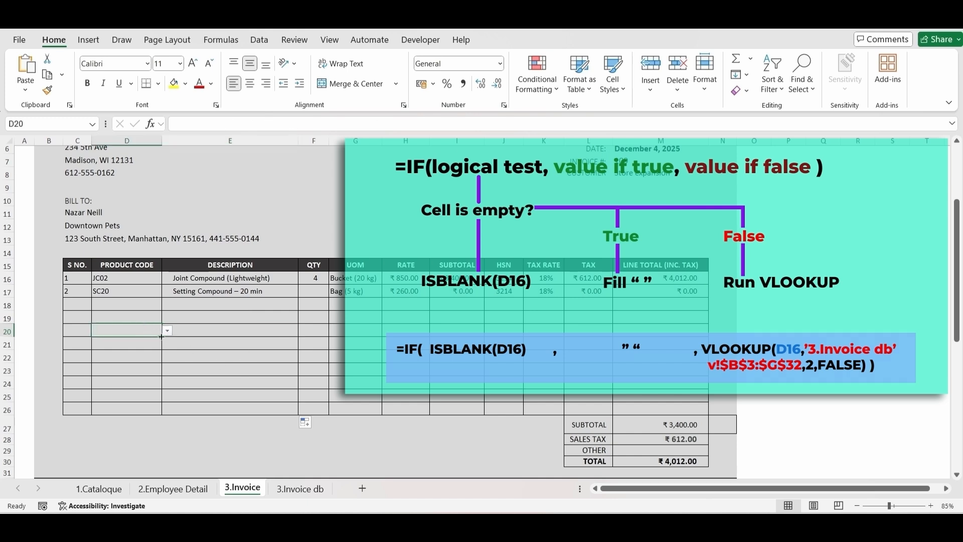
pyautogui.click(167, 331)
pyautogui.click(129, 374)
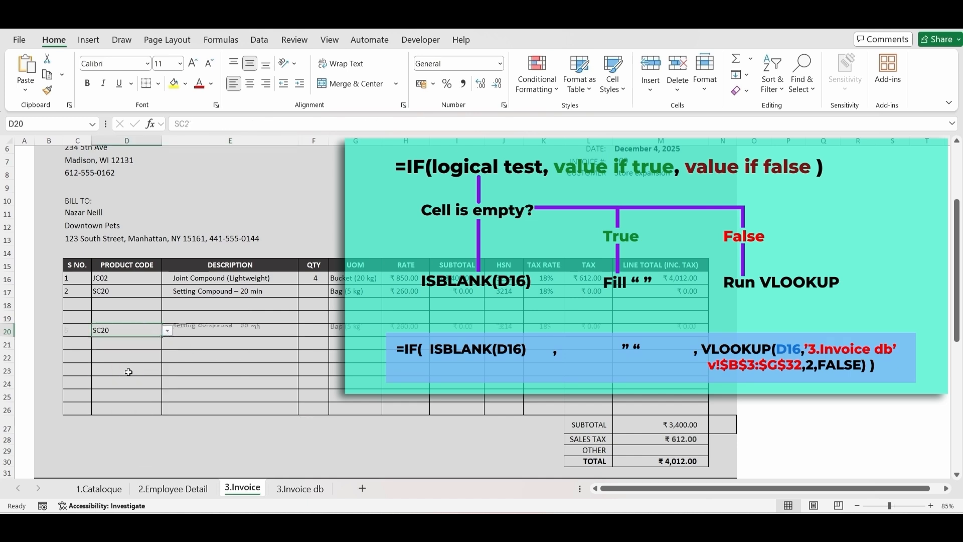
pyautogui.click(202, 331)
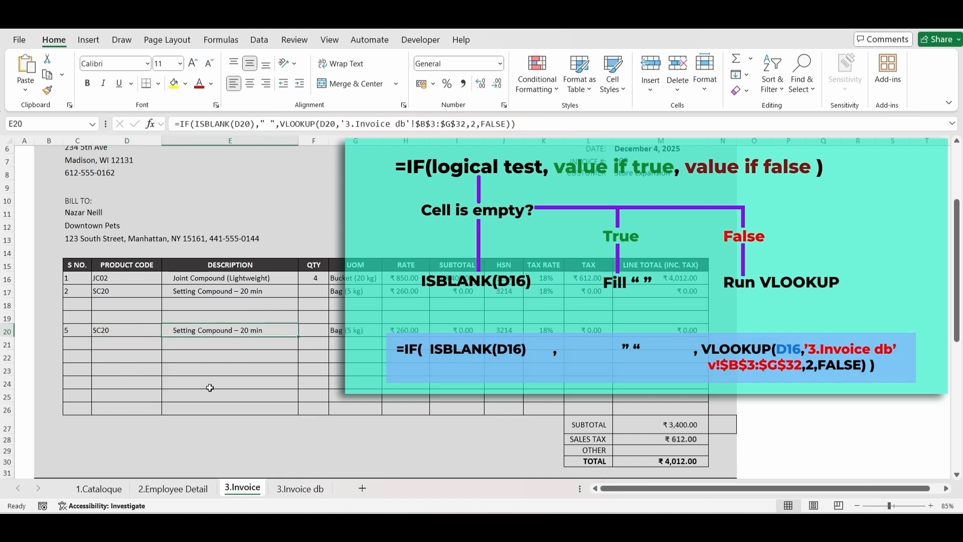
# Step: Review the invoice's descriptions, product codes, units of measure and subtotals in the filled rows
pyautogui.moveTo(219, 278); pyautogui.dragTo(222, 331)
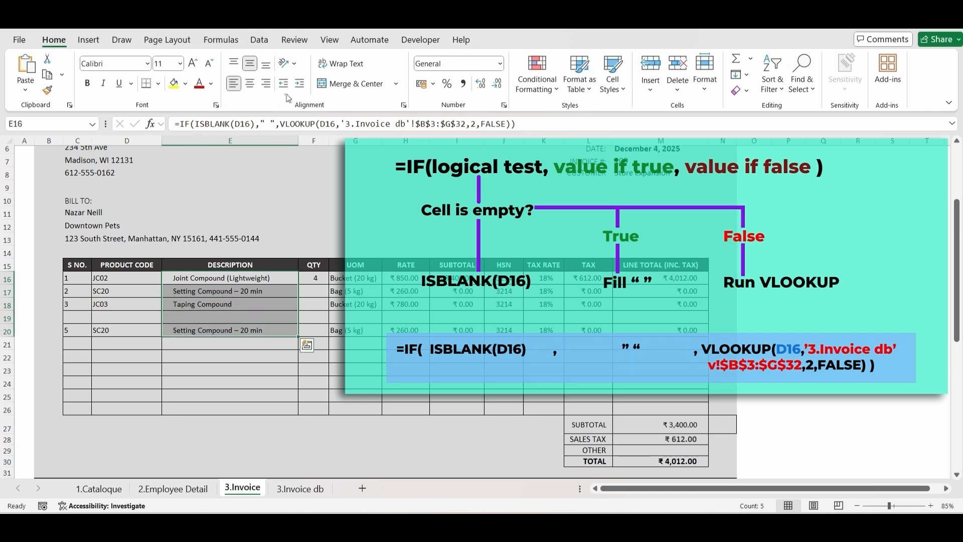
pyautogui.click(248, 367)
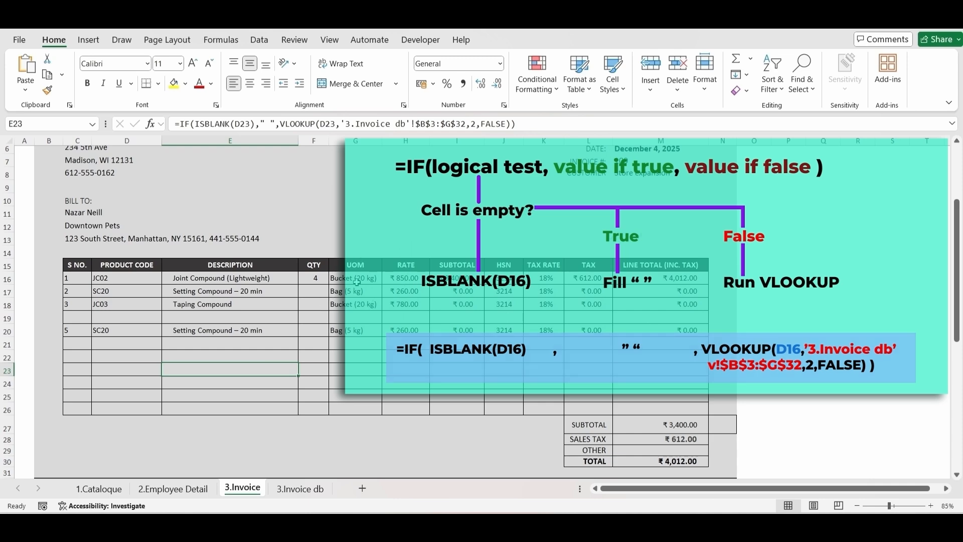
pyautogui.moveTo(115, 277); pyautogui.dragTo(118, 304)
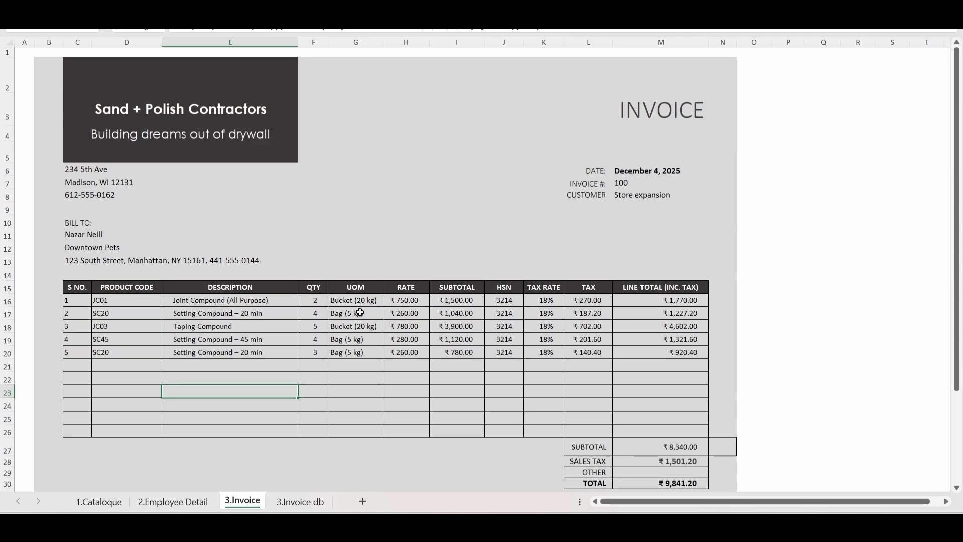
pyautogui.click(357, 312)
pyautogui.click(461, 304)
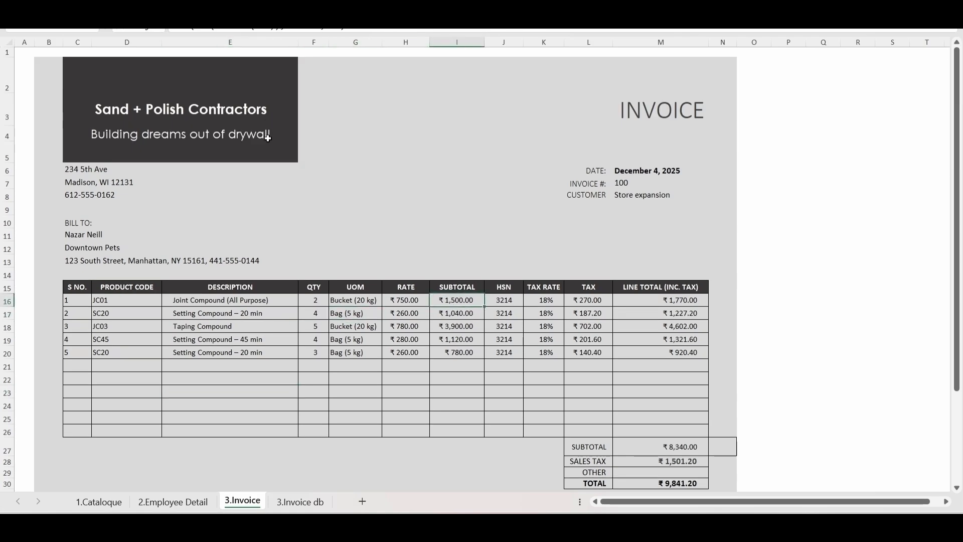
# Step: Add a sixth invoice line in row 21 with product code SC20 and quantity 6
pyautogui.scroll(-2, 188, 355)
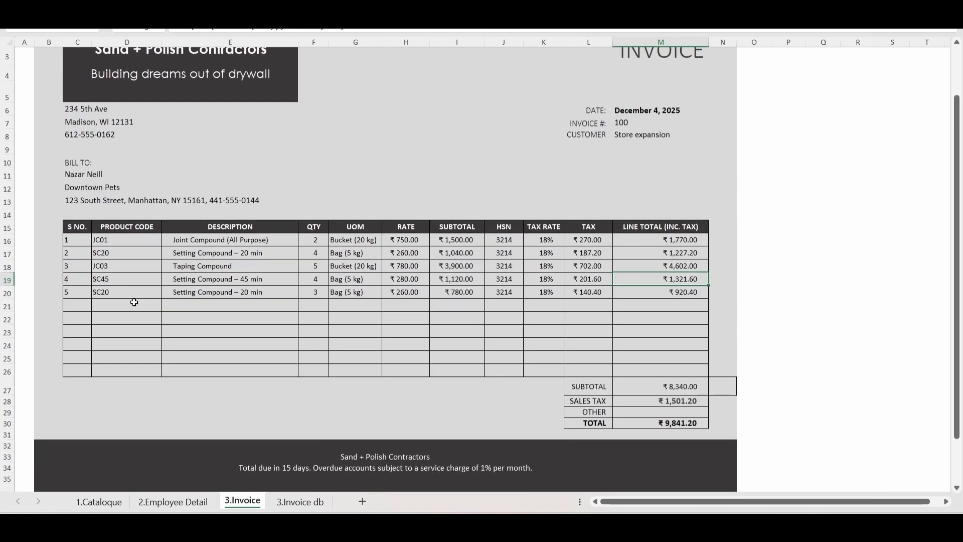
pyautogui.click(134, 302)
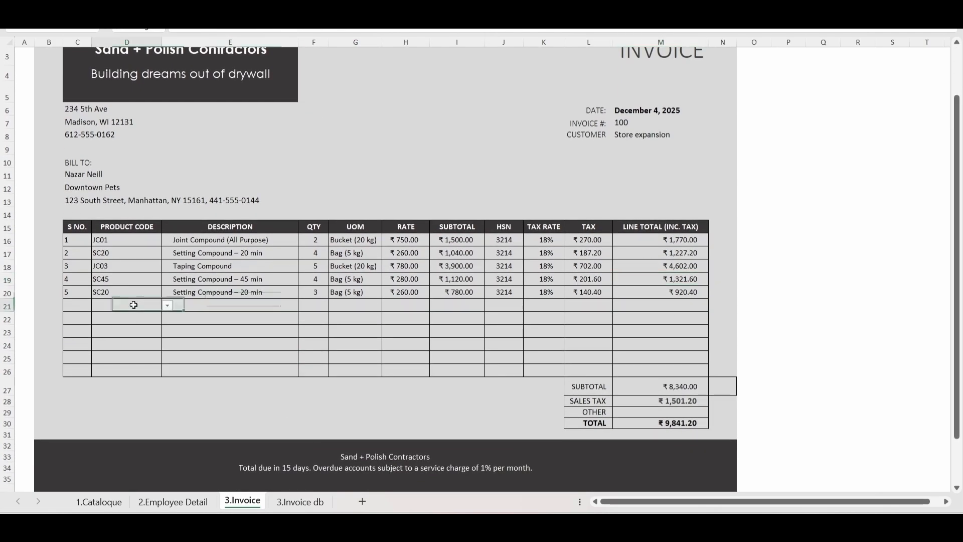
pyautogui.click(167, 306)
pyautogui.click(130, 348)
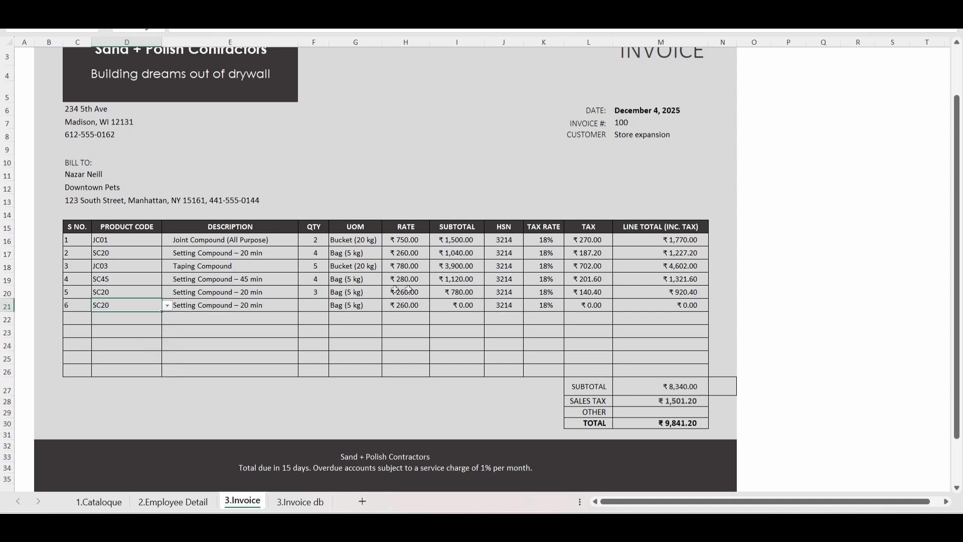
pyautogui.click(315, 305)
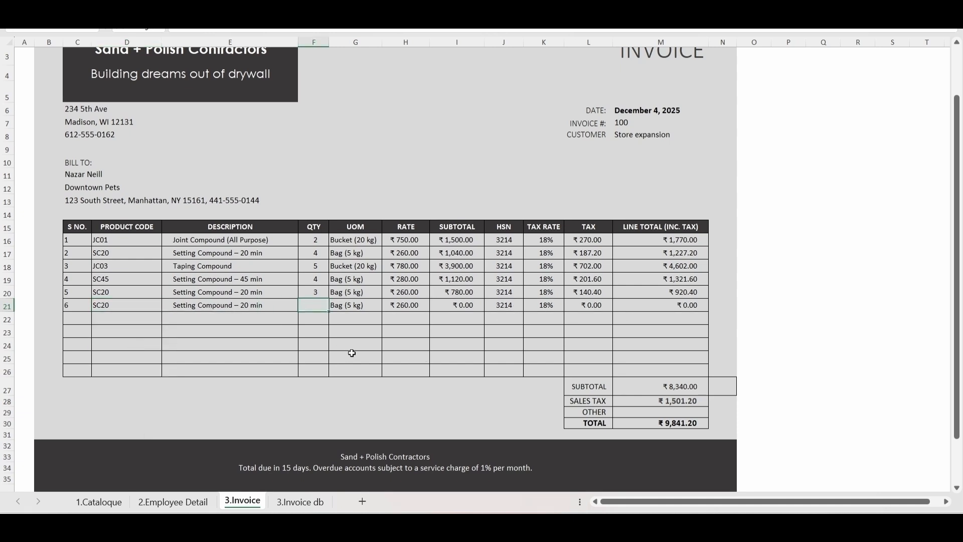
pyautogui.write('6')
pyautogui.press('Return')
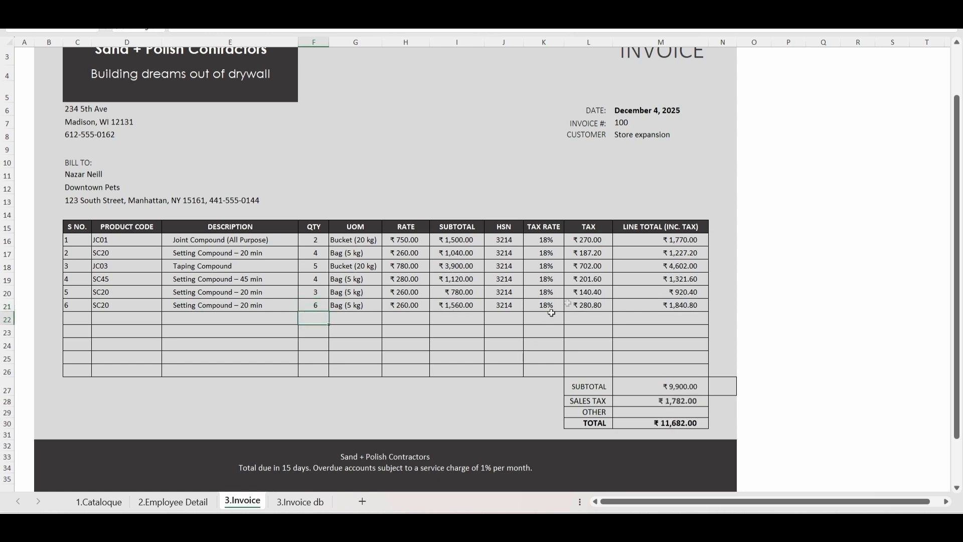